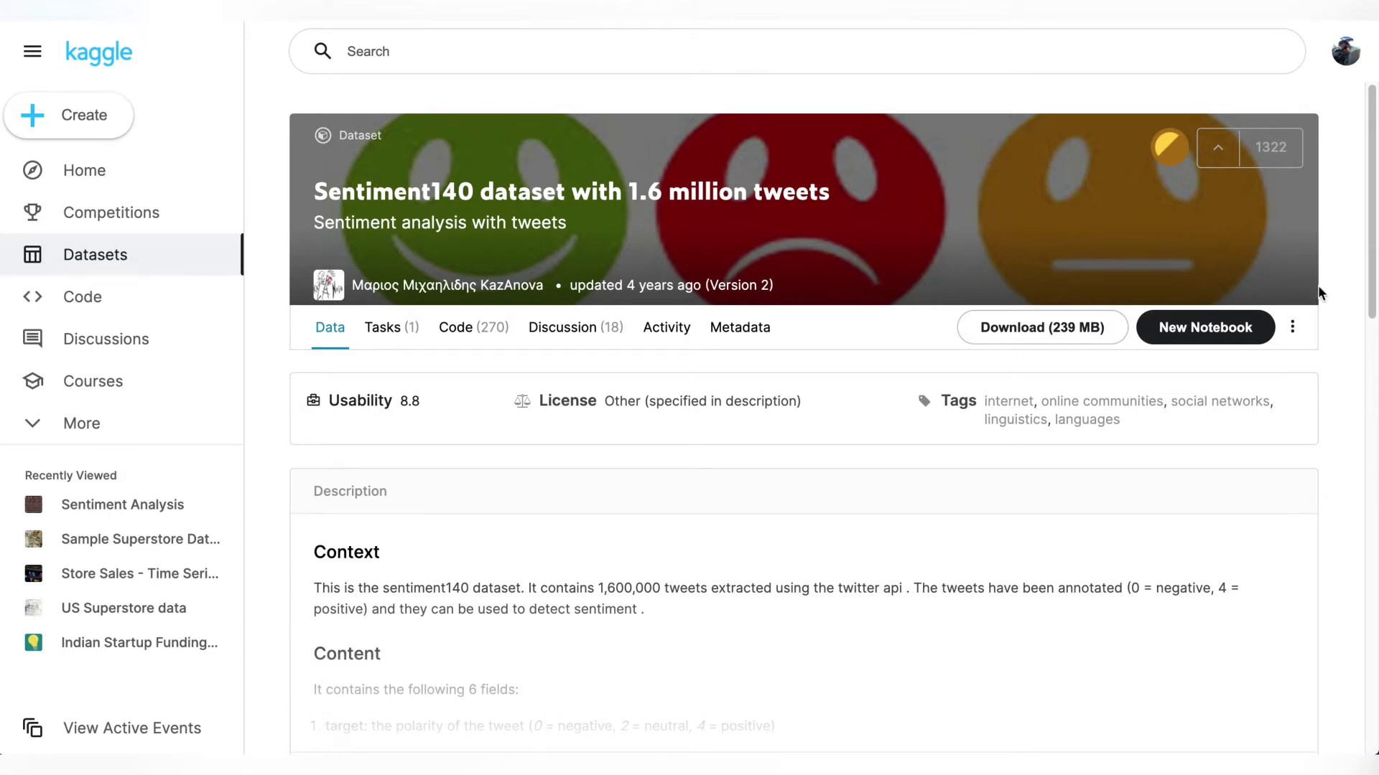
Examine the per-column statistics of training.1600000.processed.noemoticon.csv in the Column view
{"action": "scroll", "coordinate": [1320, 293], "scroll_direction": "down", "scroll_amount": 8}
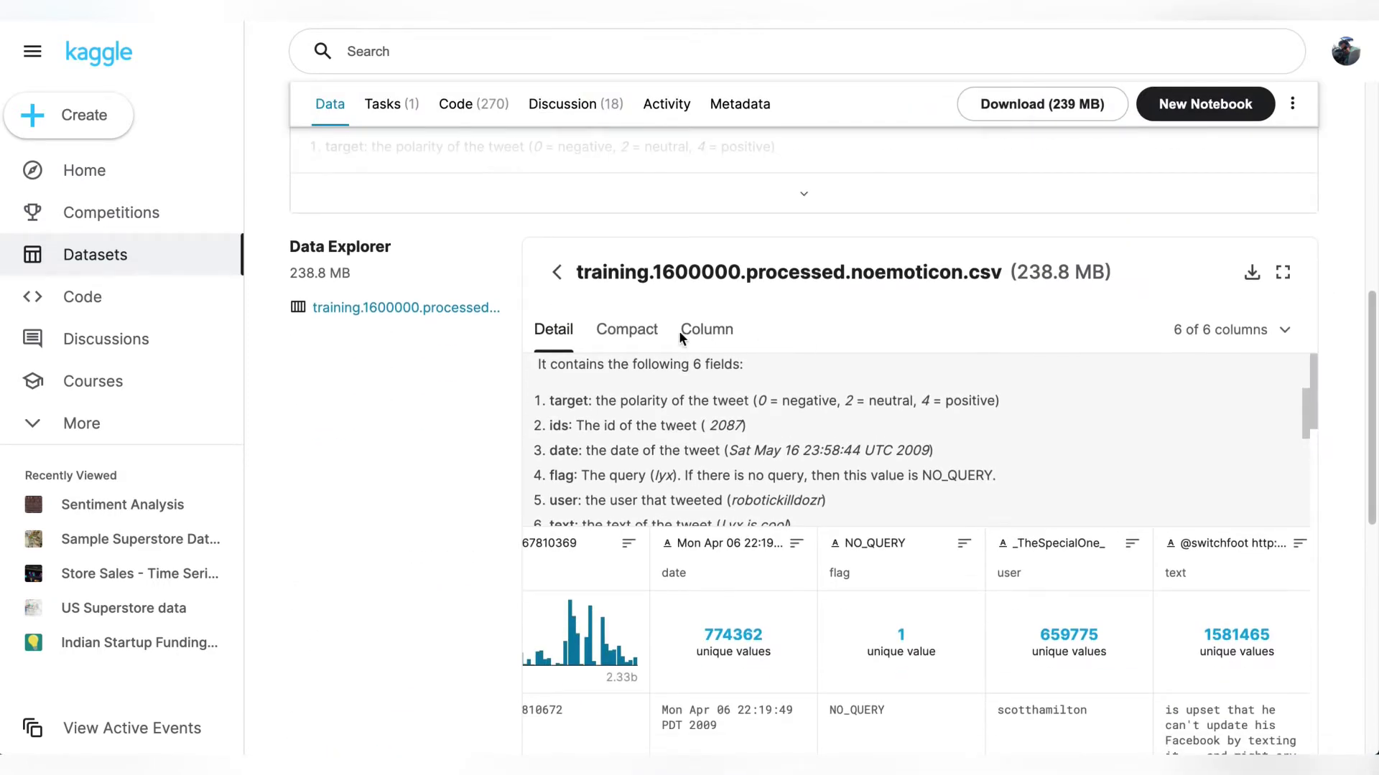
{"action": "left_click", "coordinate": [707, 330]}
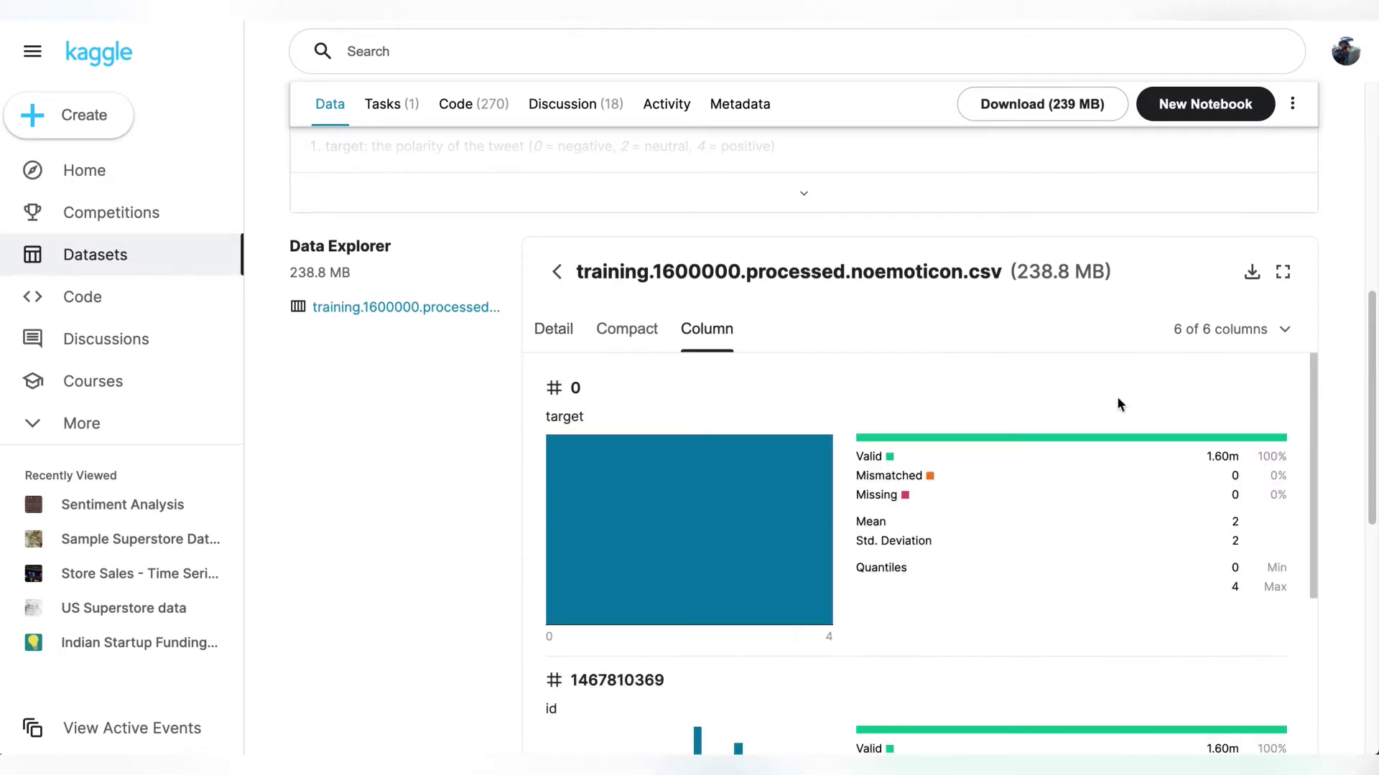
{"action": "scroll", "coordinate": [980, 537], "scroll_direction": "down", "scroll_amount": 8}
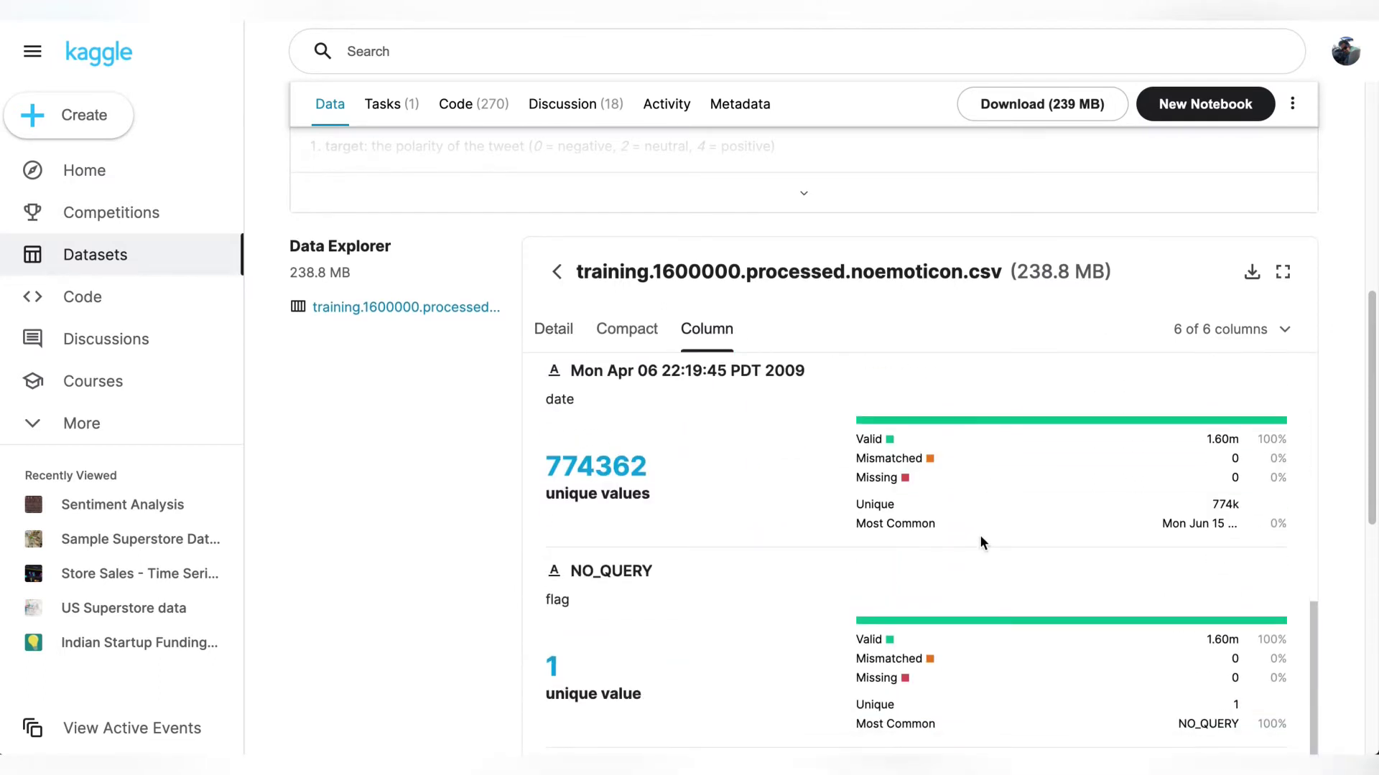
{"action": "scroll", "coordinate": [982, 542], "scroll_direction": "down", "scroll_amount": 4}
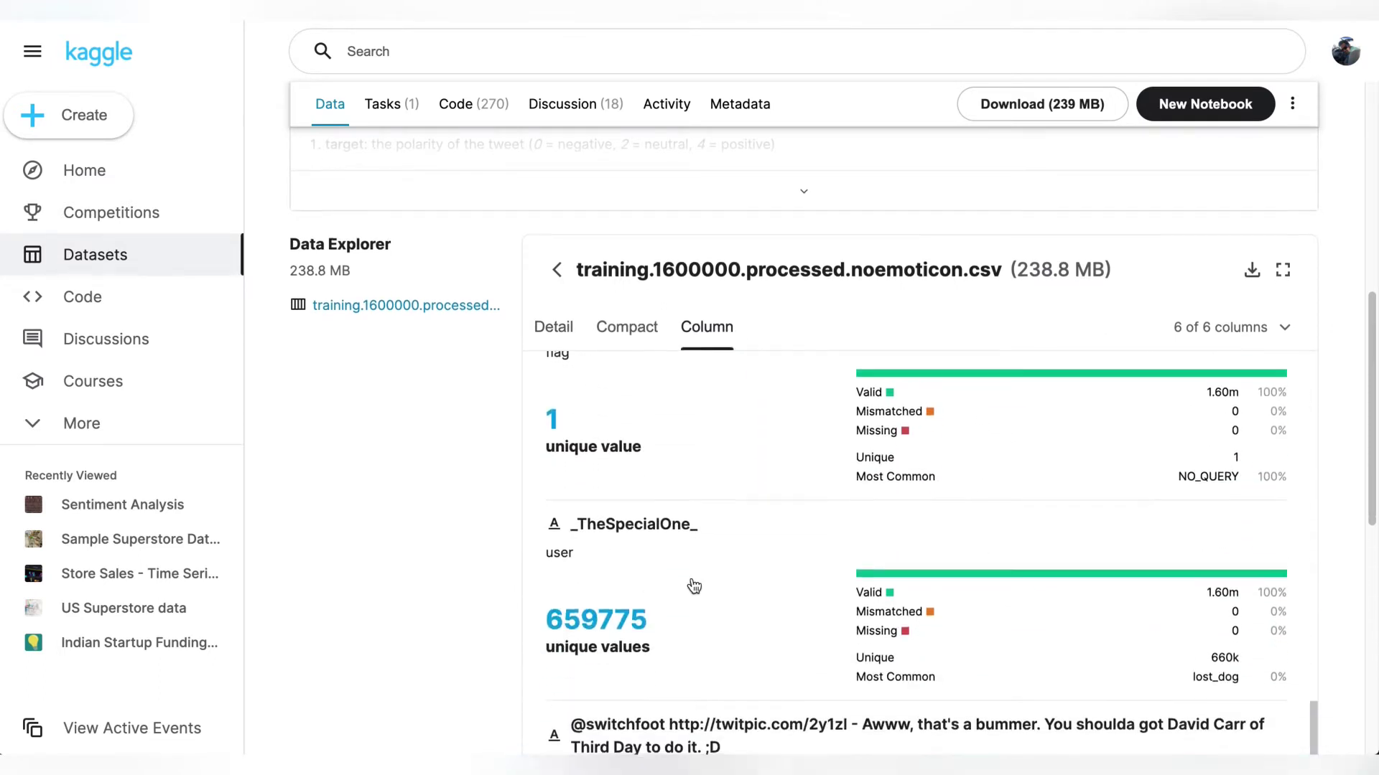
{"action": "scroll", "coordinate": [693, 587], "scroll_direction": "down", "scroll_amount": 1}
Read the file description and its list of fields in the Detail view of the training CSV
{"action": "left_click", "coordinate": [554, 295]}
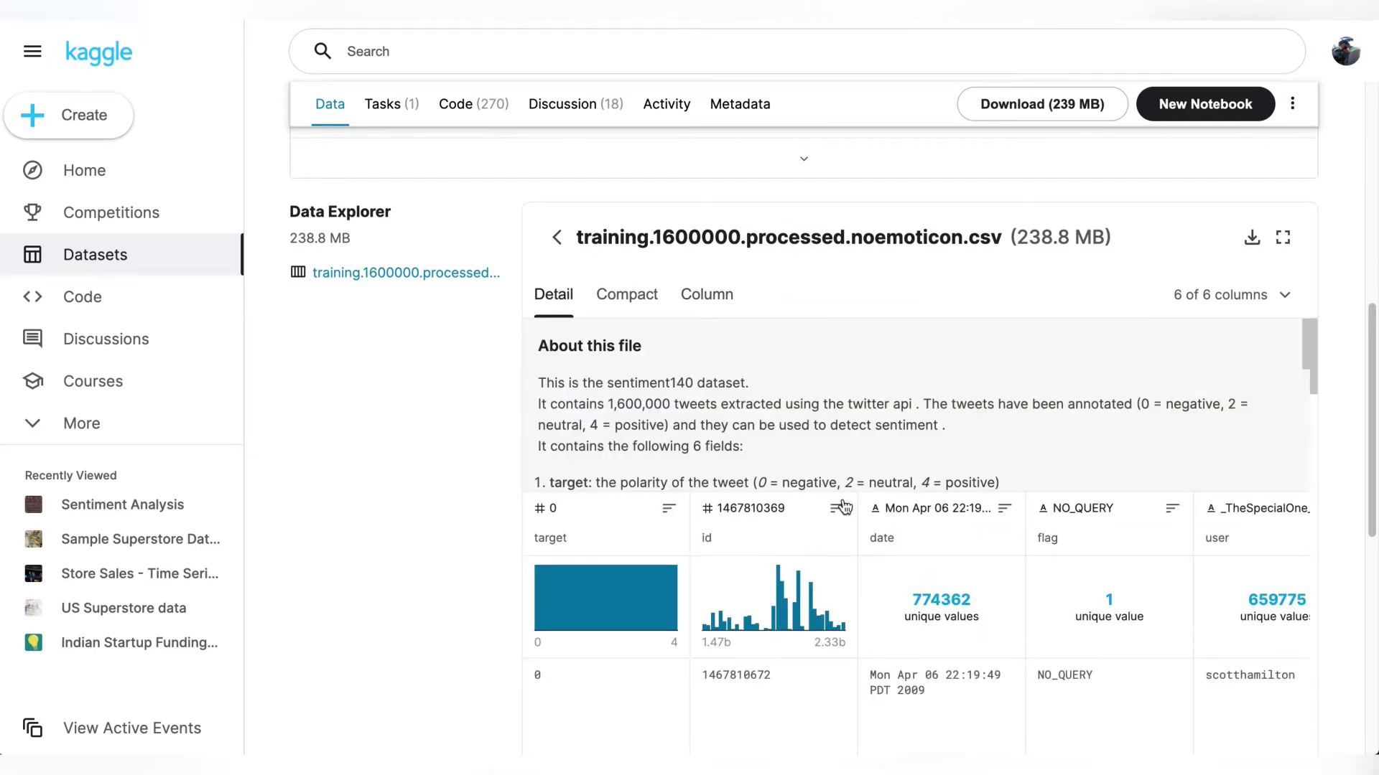
{"action": "scroll", "coordinate": [1012, 463], "scroll_direction": "up", "scroll_amount": 1}
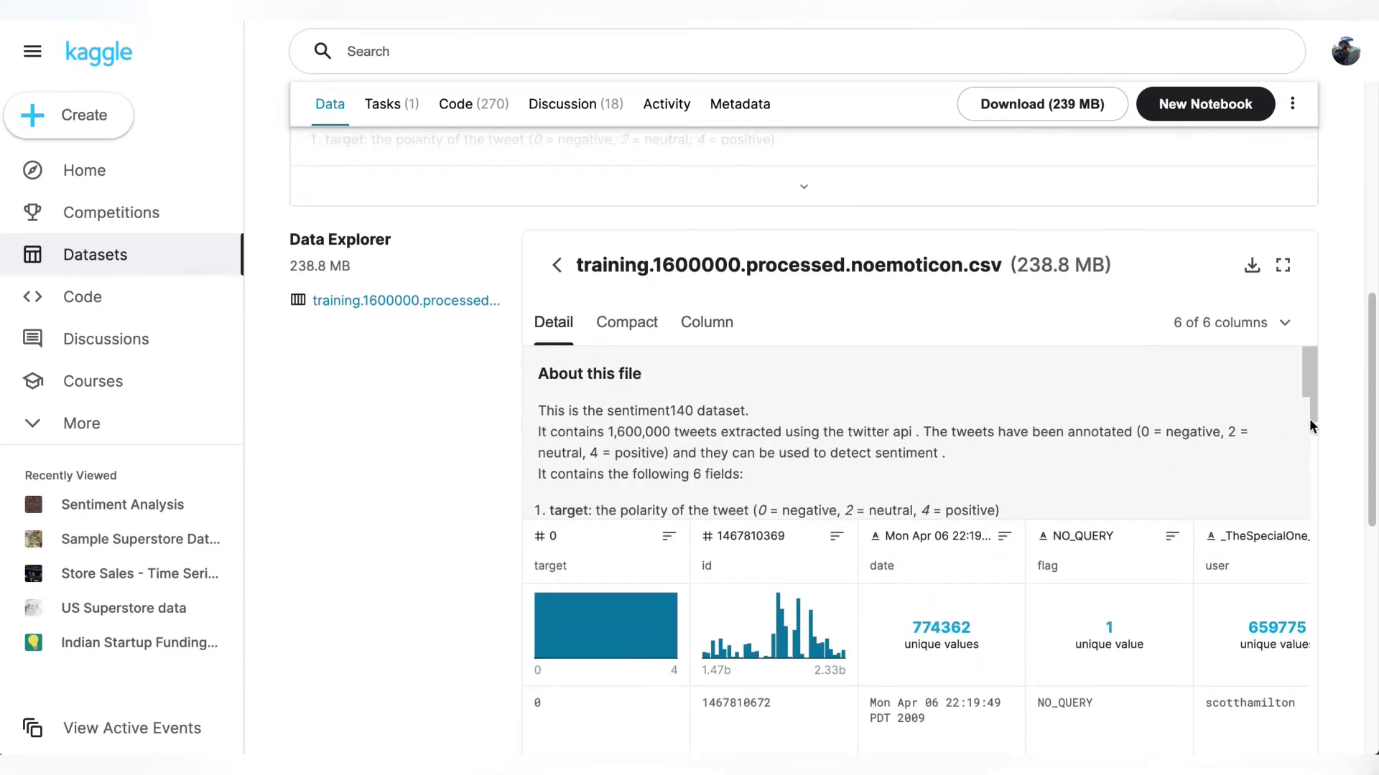
{"action": "scroll", "coordinate": [1308, 424], "scroll_direction": "down", "scroll_amount": 2}
{"action": "scroll", "coordinate": [1314, 430], "scroll_direction": "up", "scroll_amount": 2}
{"action": "scroll", "coordinate": [1031, 505], "scroll_direction": "up", "scroll_amount": 4}
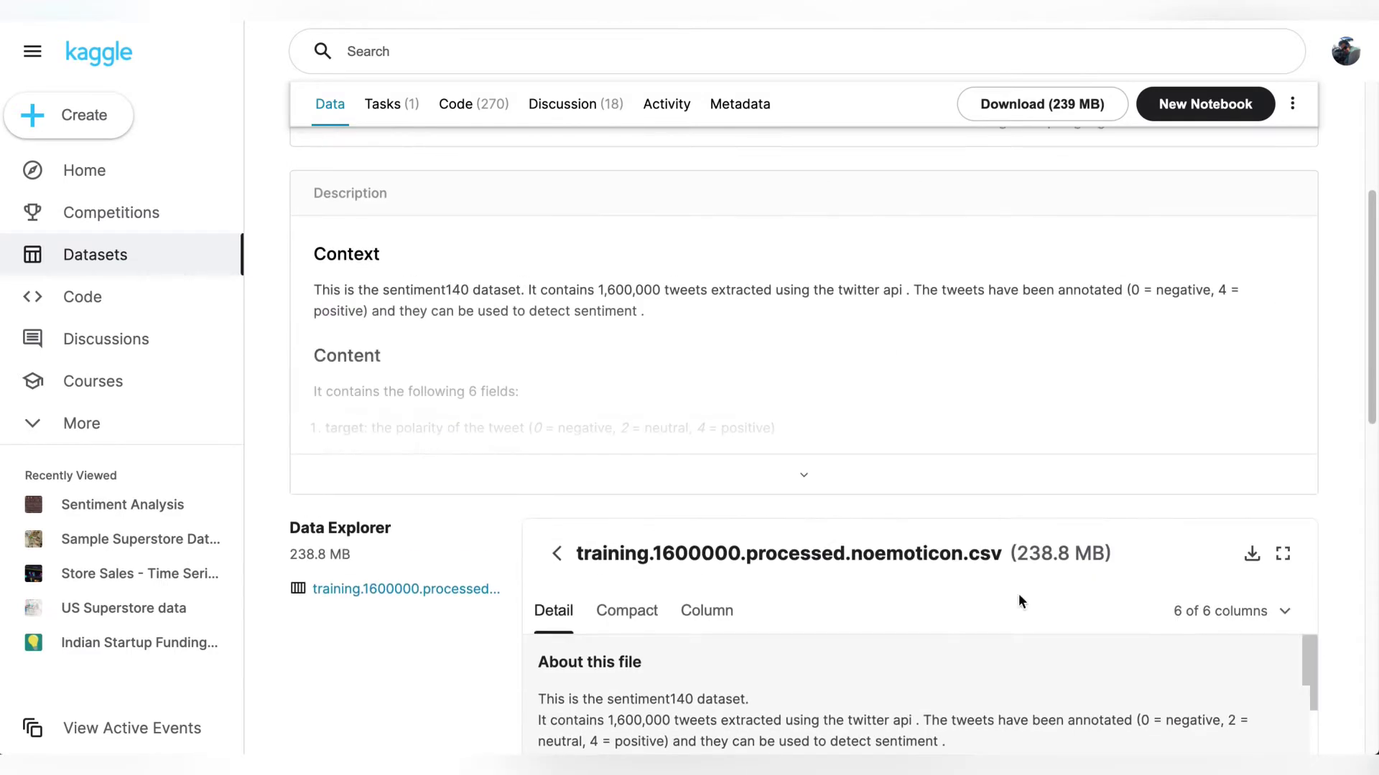
{"action": "scroll", "coordinate": [1021, 600], "scroll_direction": "down", "scroll_amount": 8}
{"action": "scroll", "coordinate": [914, 417], "scroll_direction": "down", "scroll_amount": 2}
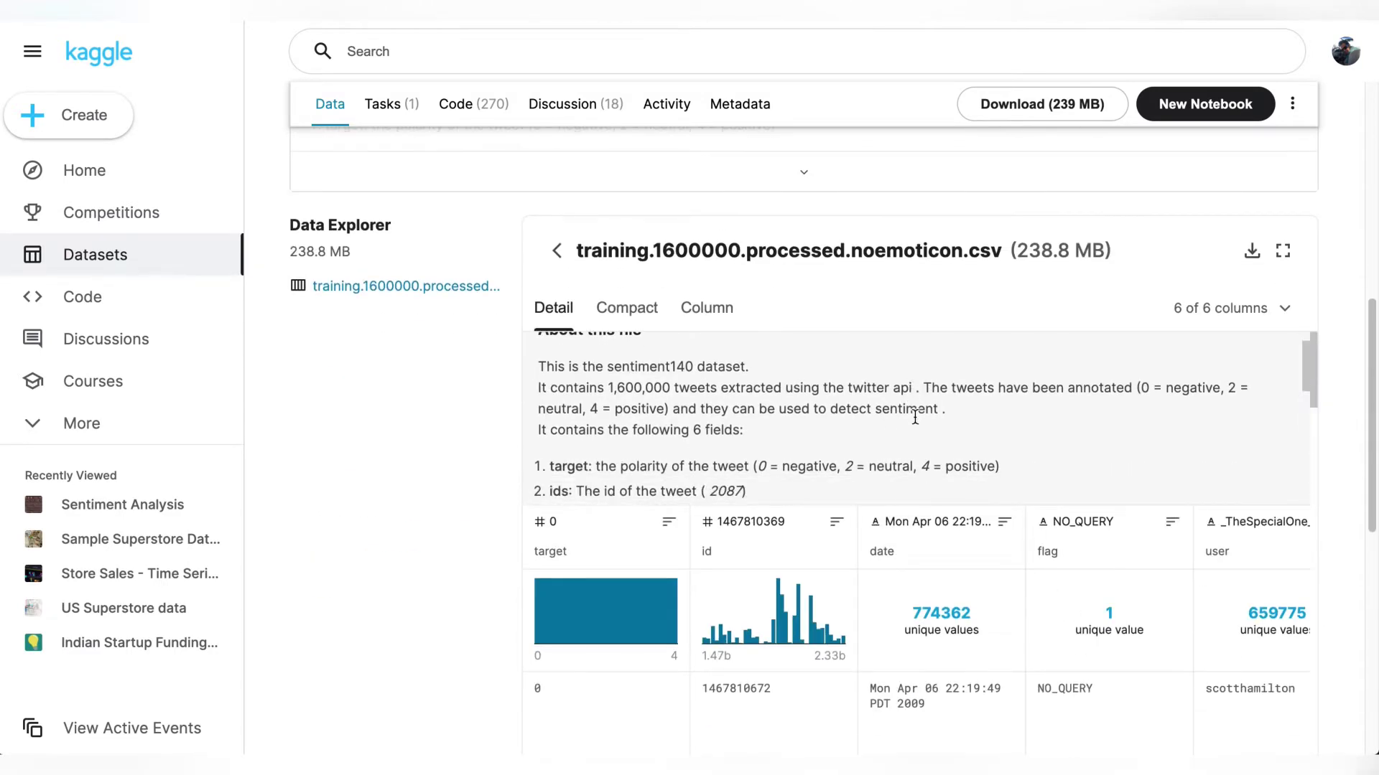
{"action": "scroll", "coordinate": [903, 455], "scroll_direction": "down", "scroll_amount": 1}
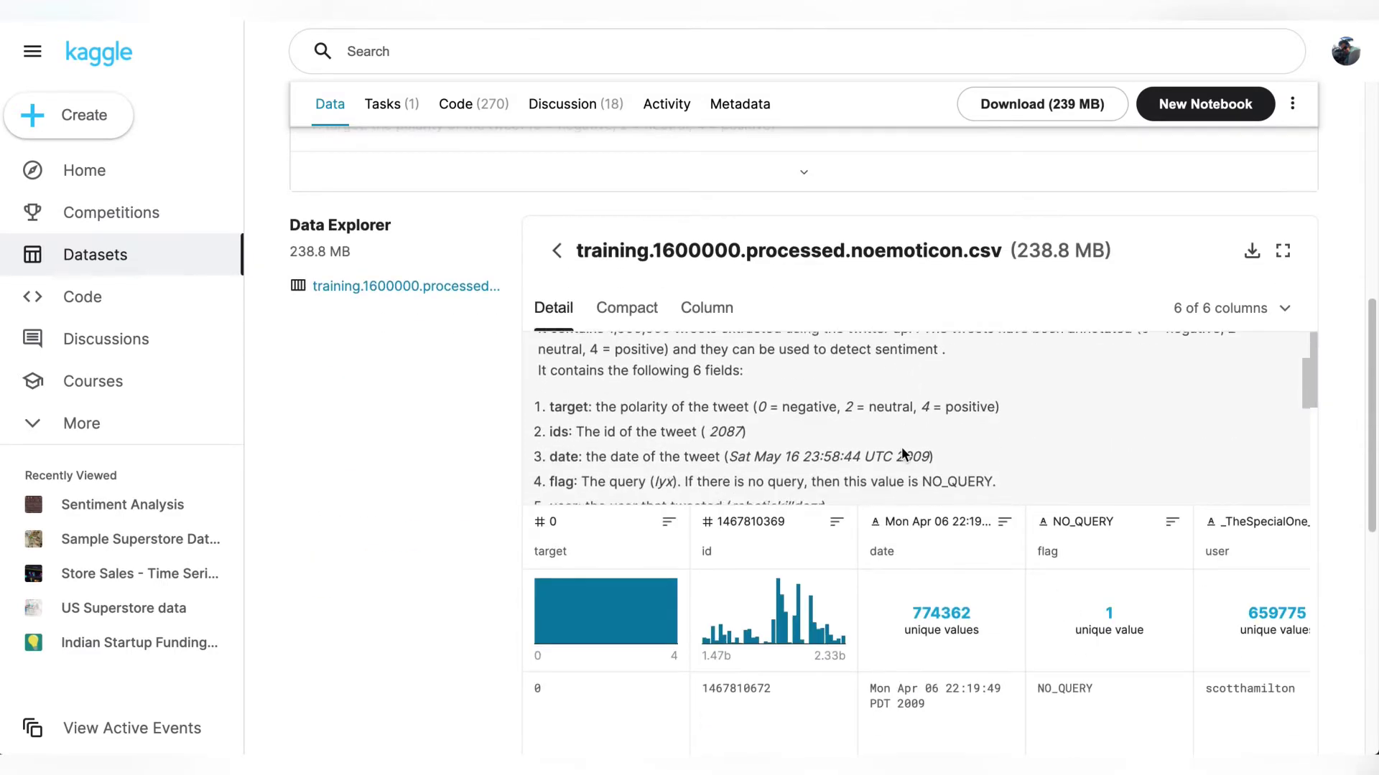
{"action": "scroll", "coordinate": [824, 444], "scroll_direction": "down", "scroll_amount": 1}
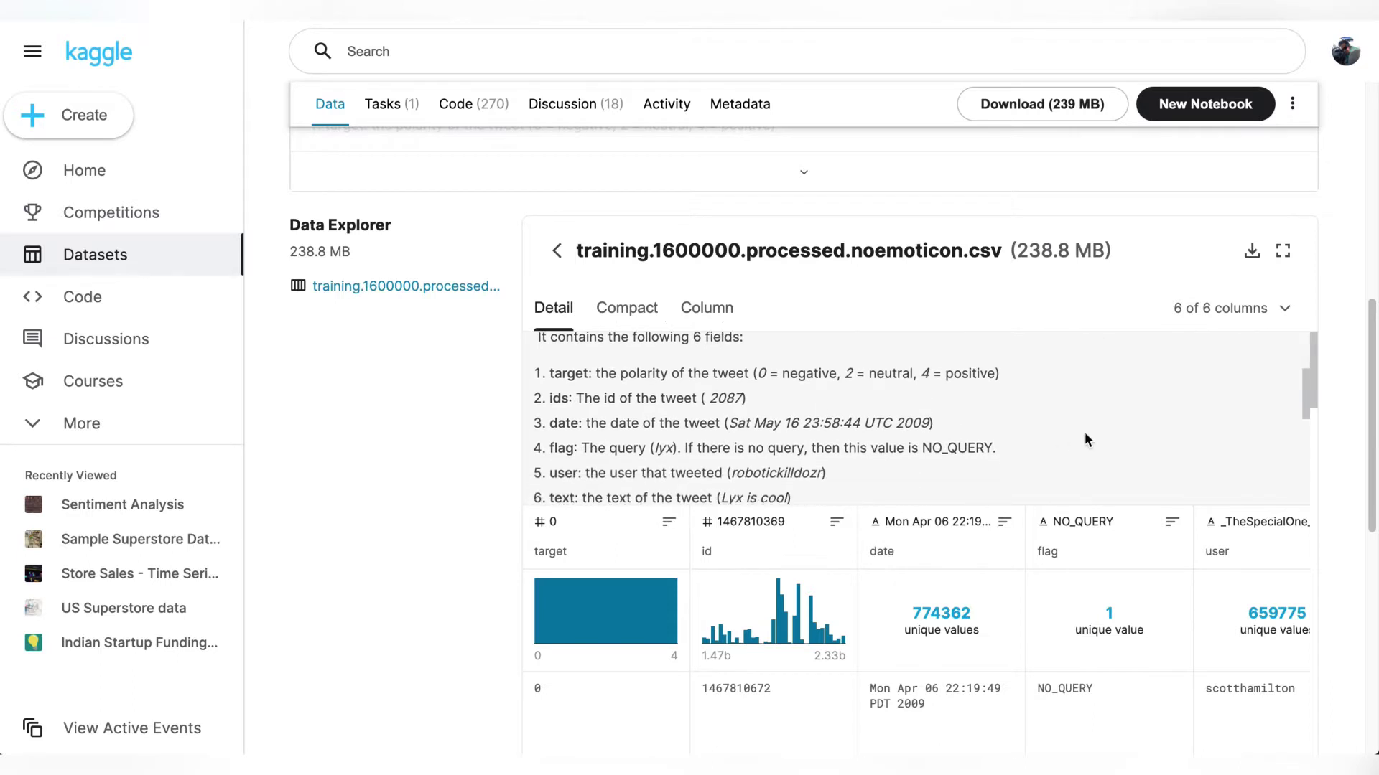
Examine the user and text field descriptions, highlighting the wording "the text of the tweet"
{"action": "left_click_drag", "start_coordinate": [578, 474], "coordinate": [671, 471]}
{"action": "left_click", "coordinate": [885, 450]}
{"action": "scroll", "coordinate": [1031, 453], "scroll_direction": "down", "scroll_amount": 1}
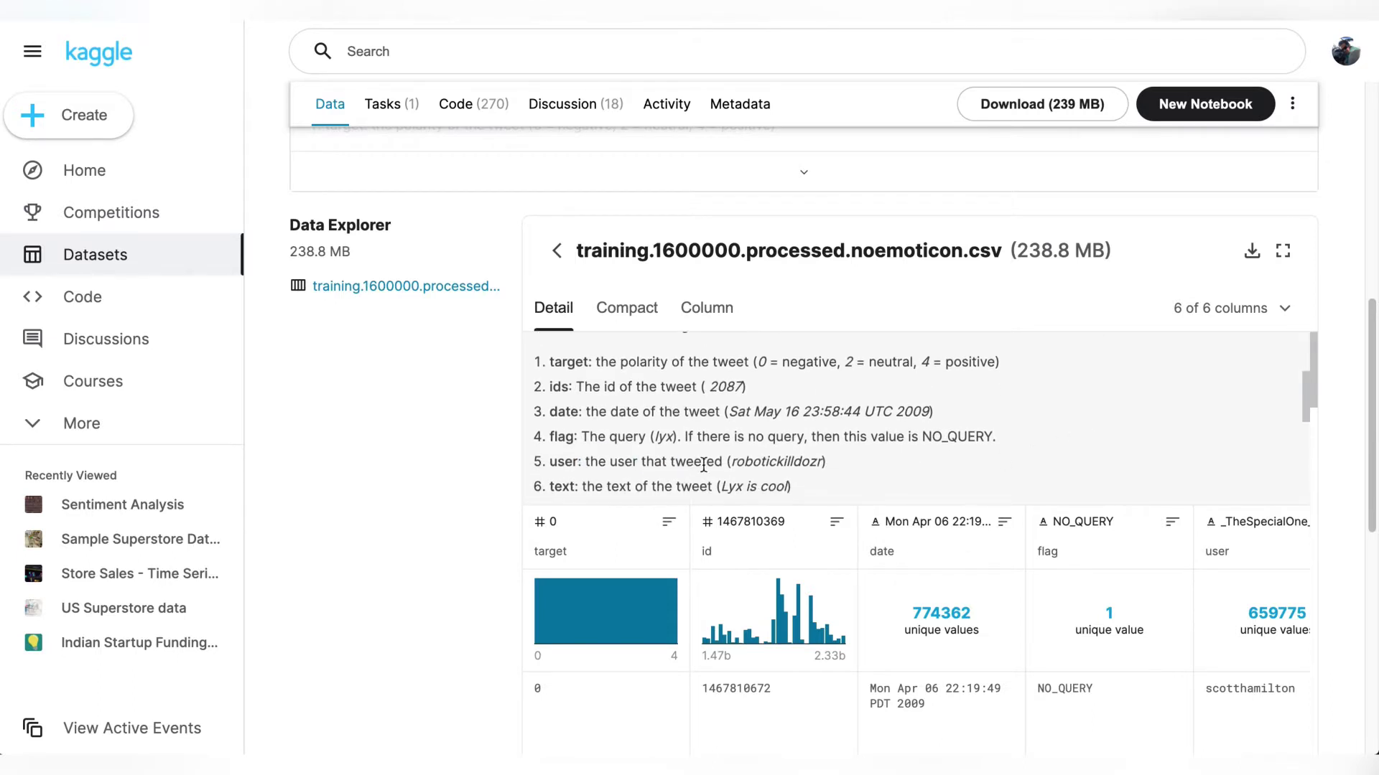
{"action": "left_click_drag", "start_coordinate": [576, 483], "coordinate": [723, 485]}
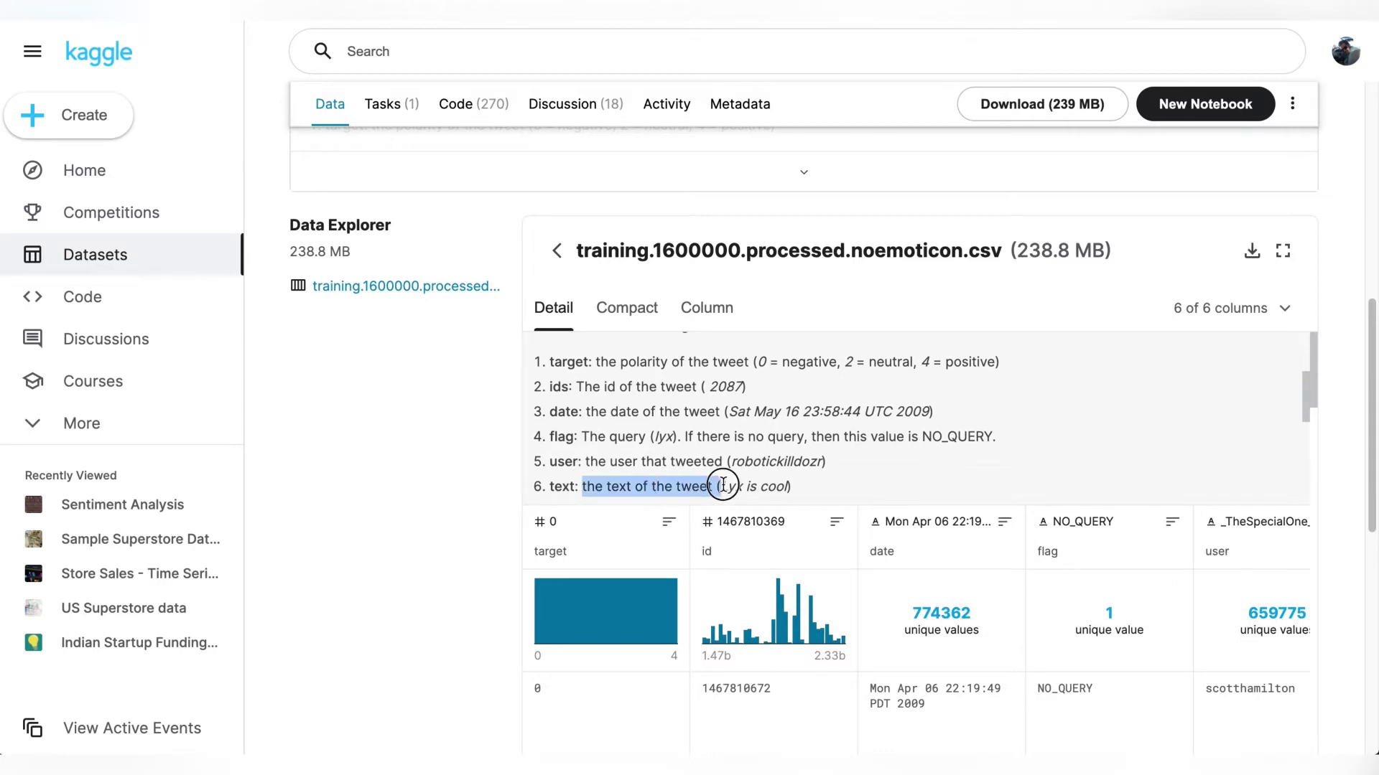
{"action": "left_click", "coordinate": [601, 487]}
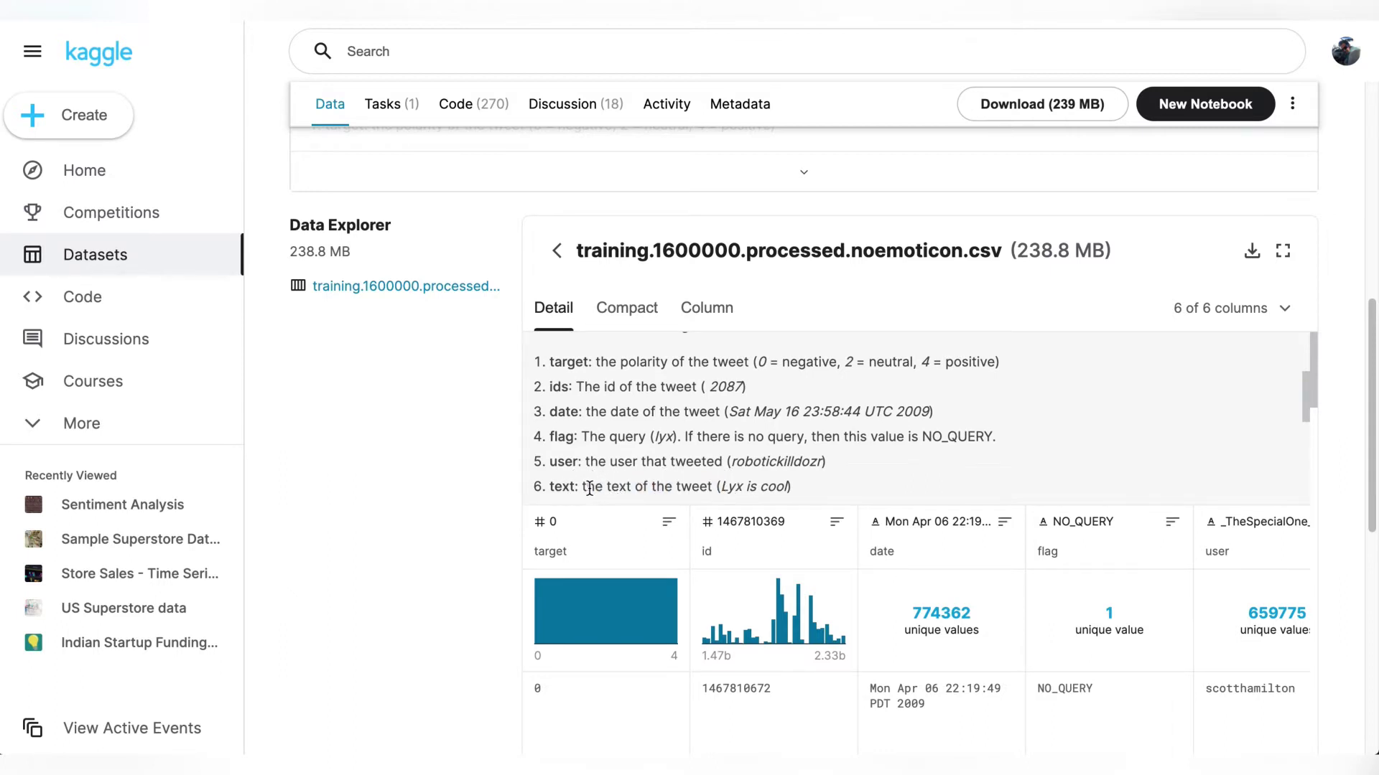
{"action": "left_click_drag", "start_coordinate": [712, 486], "coordinate": [582, 487]}
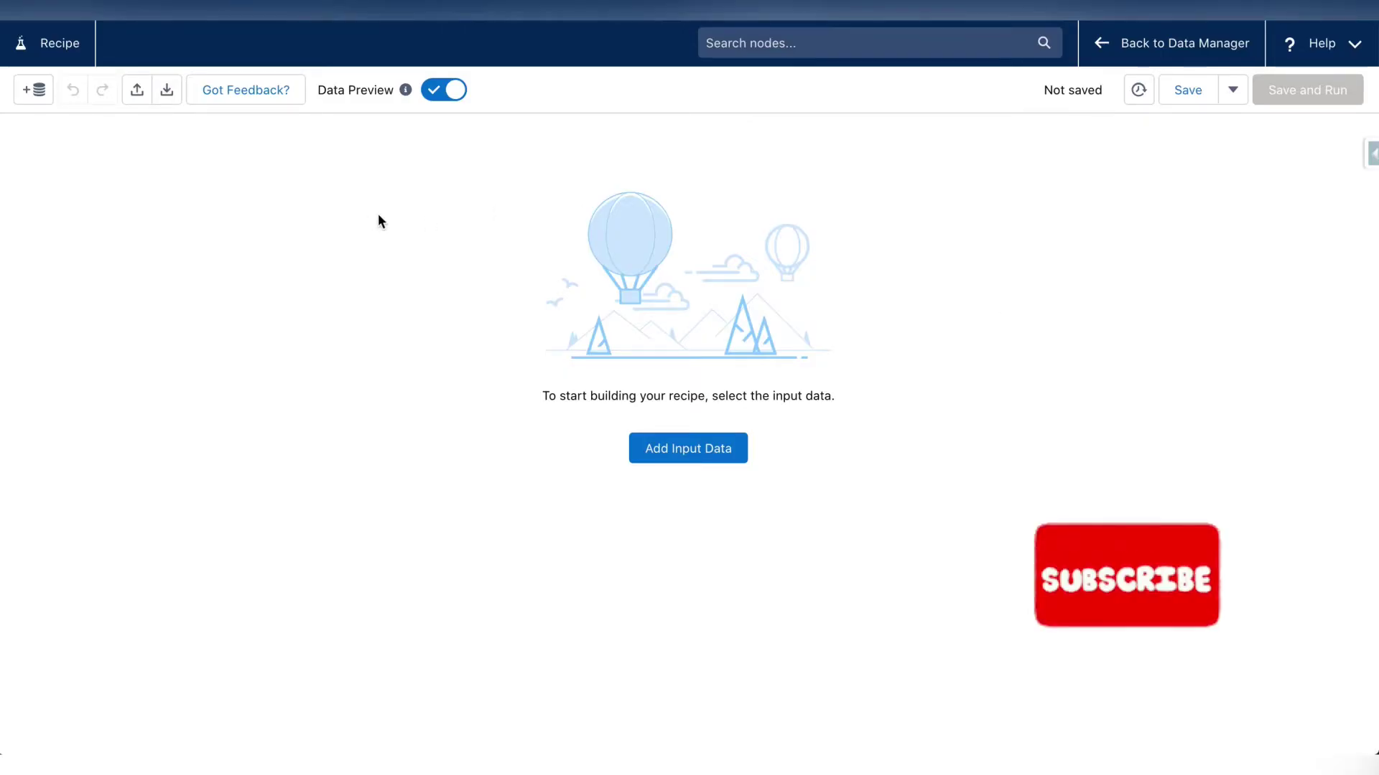
In the Data Manager recipe, add the training.1600000.processed.noemoticon dataset with all three columns as input and attach a Transform node
{"action": "left_click", "coordinate": [36, 92]}
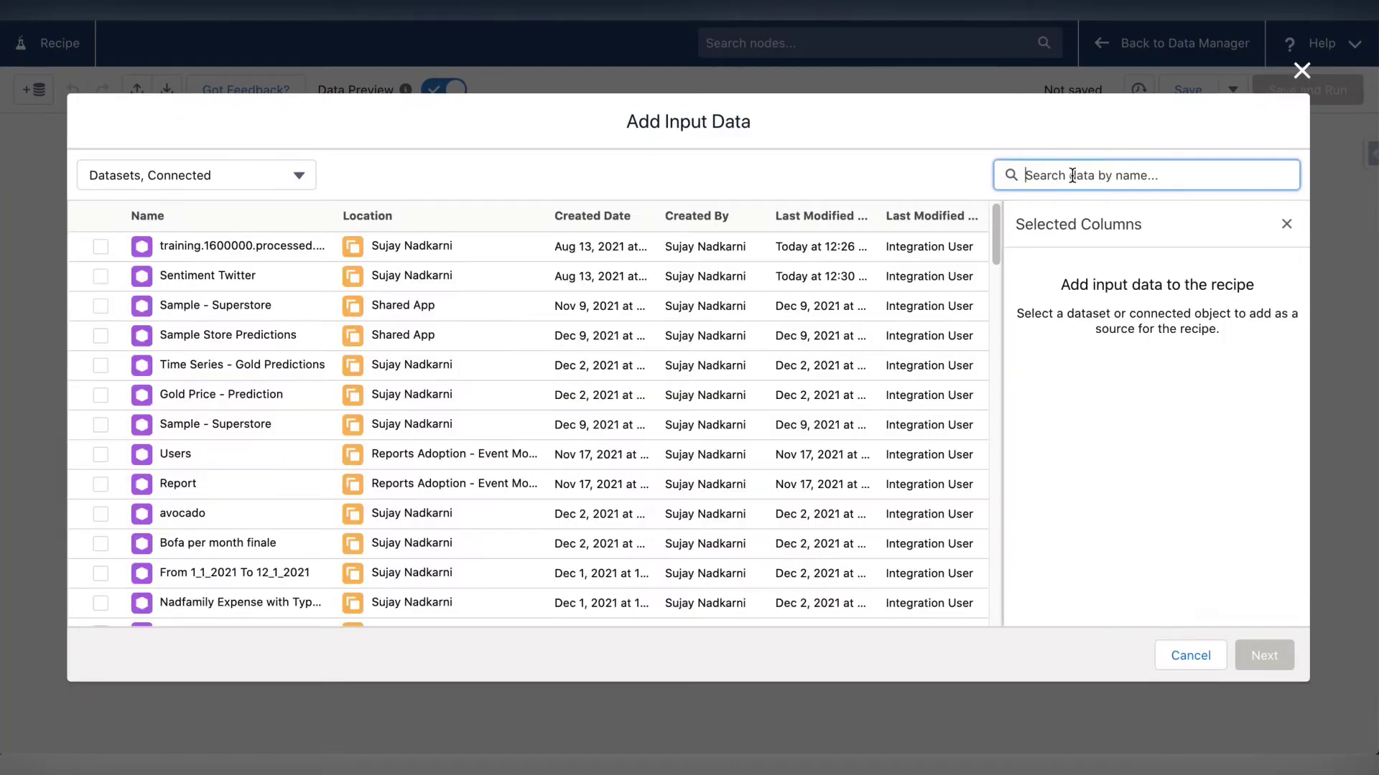
{"action": "left_click", "coordinate": [100, 247]}
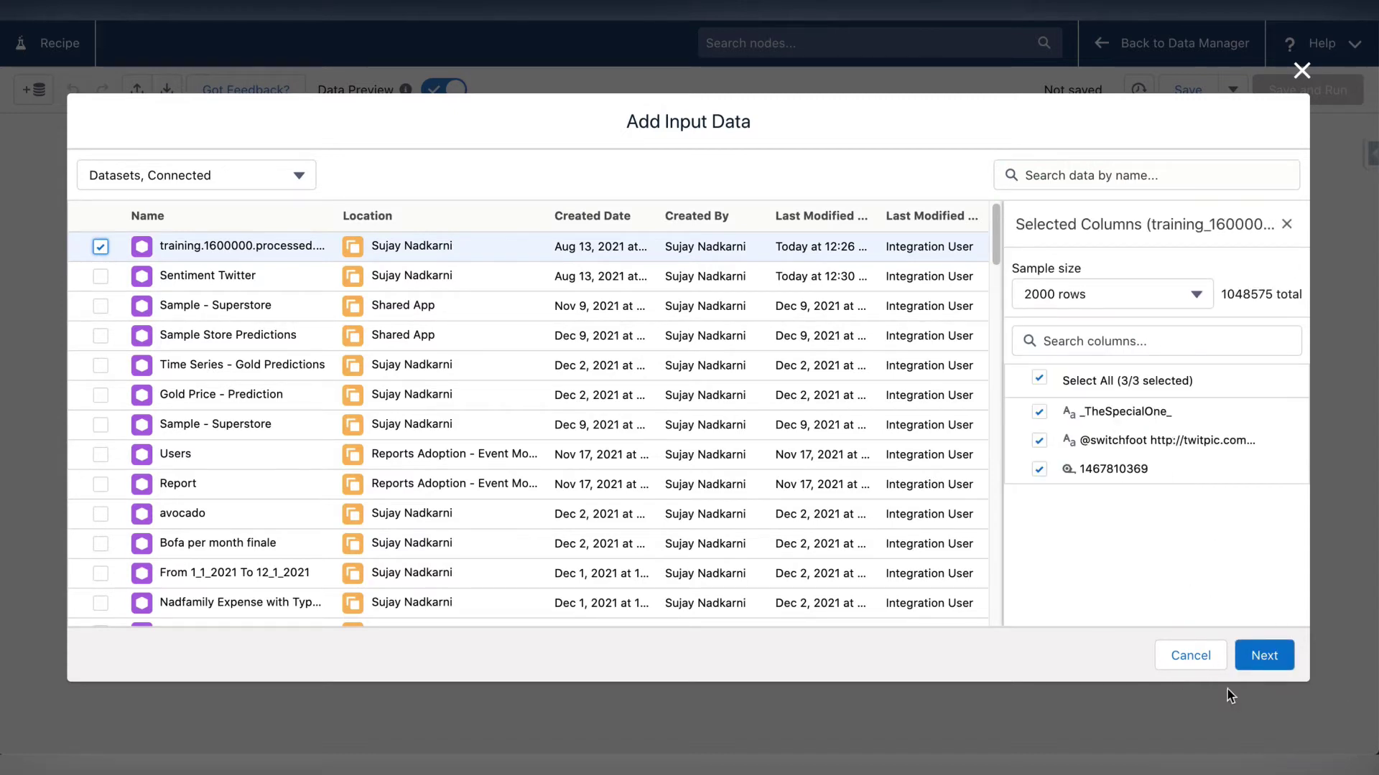
{"action": "left_click", "coordinate": [1275, 655]}
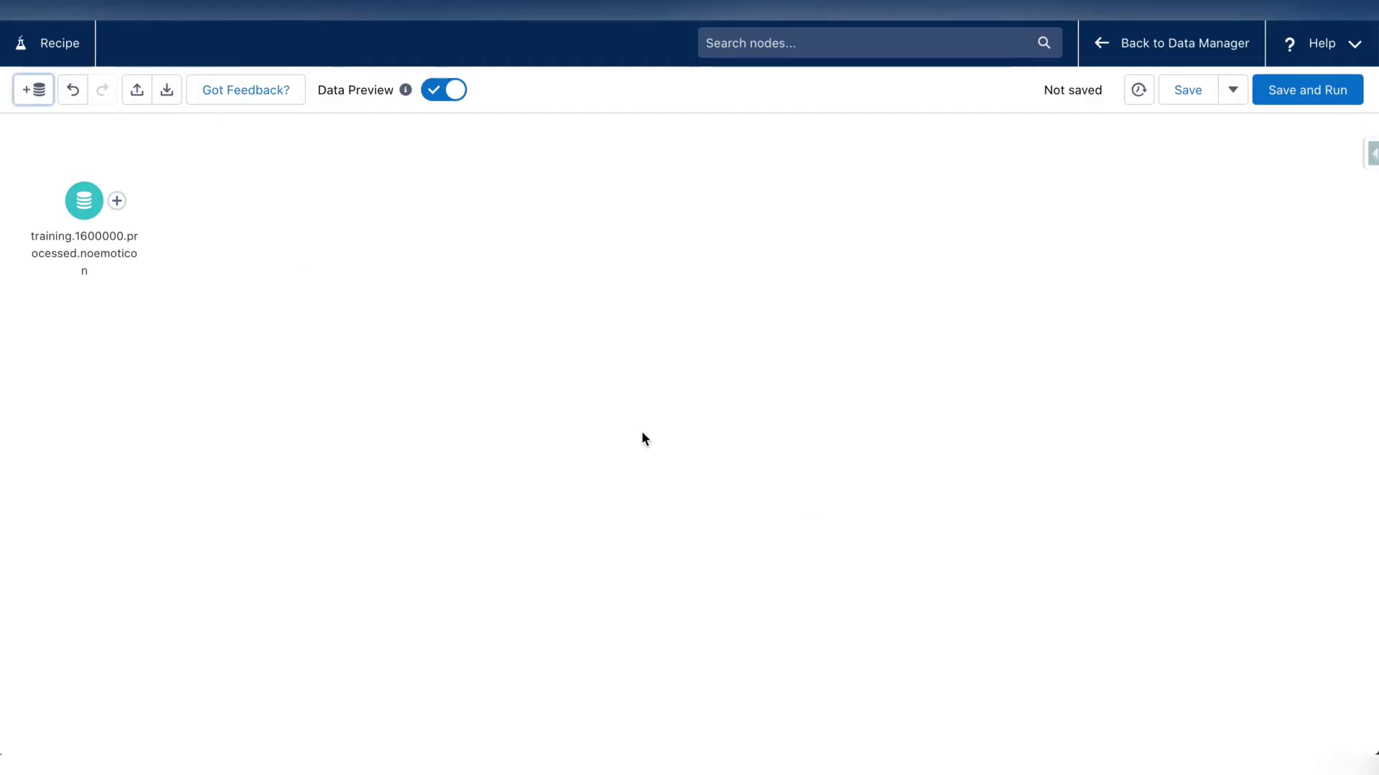
{"action": "left_click", "coordinate": [120, 203]}
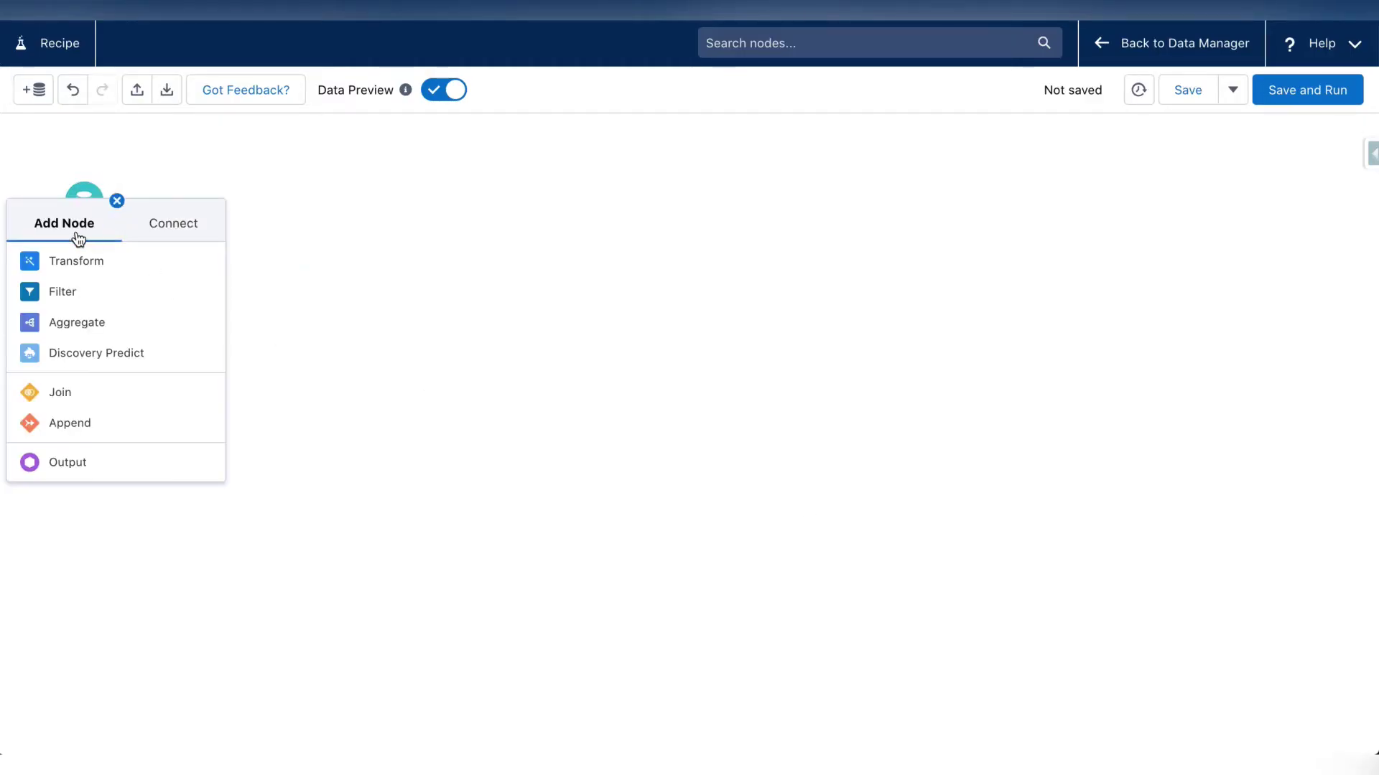
{"action": "left_click", "coordinate": [84, 273]}
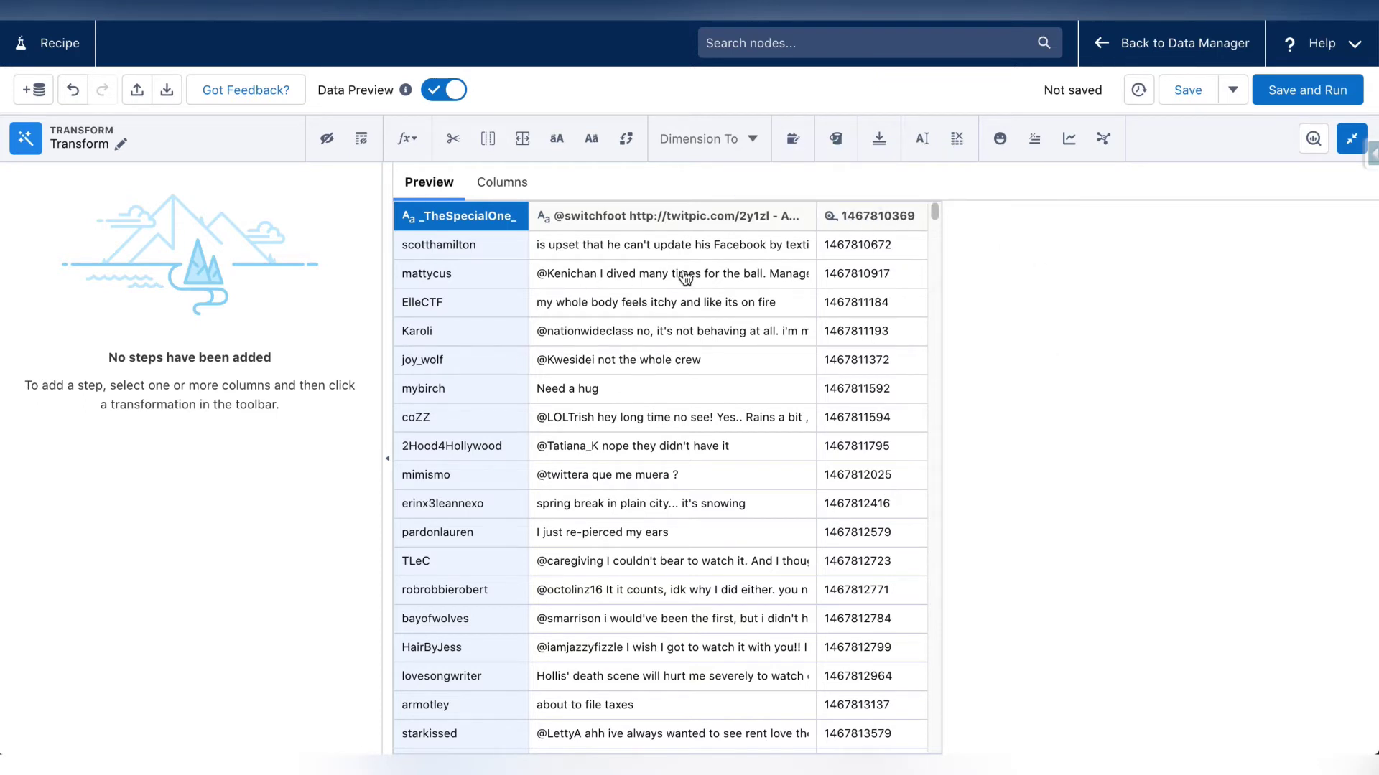
Apply Detect Sentiment to the tweet text column, with the results in a new column labelled "Sentiment Analysis"
{"action": "left_click", "coordinate": [696, 217]}
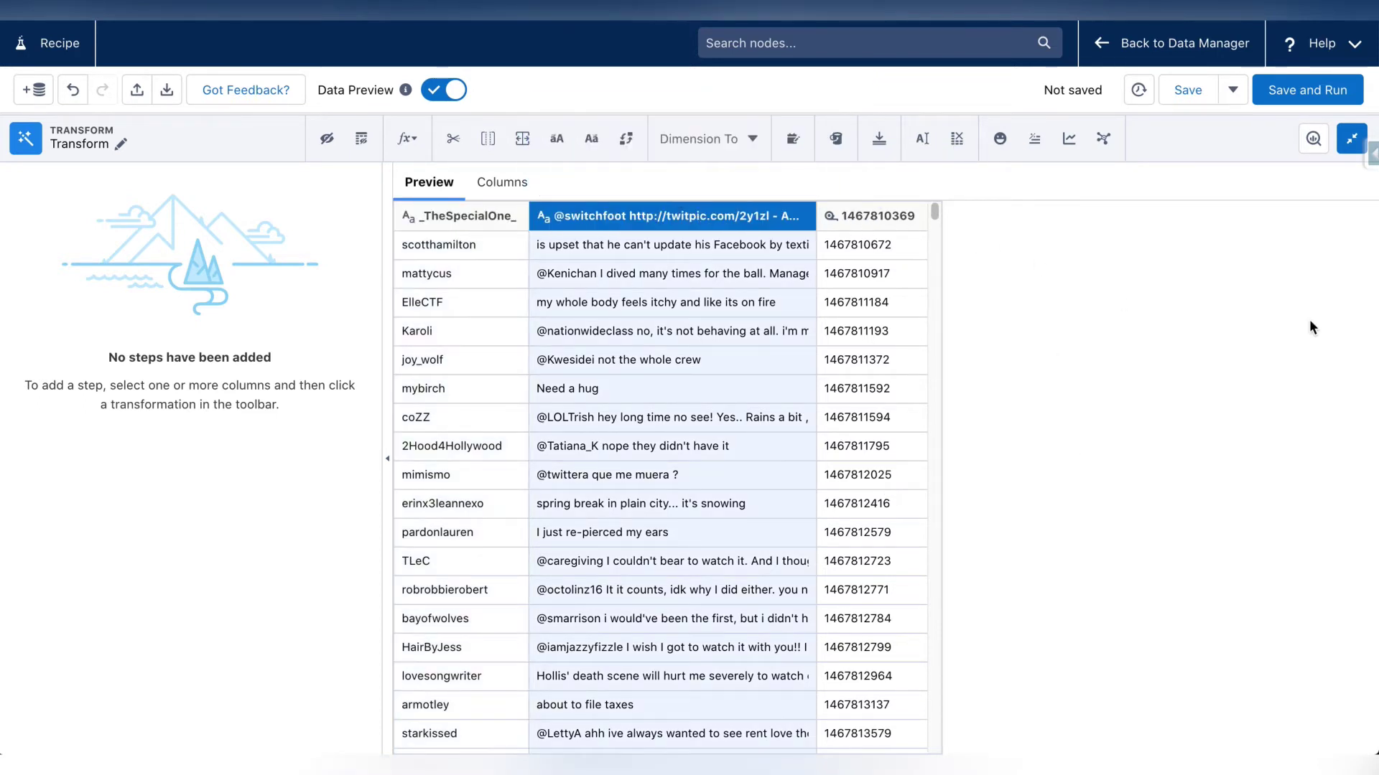
{"action": "left_click", "coordinate": [1001, 140]}
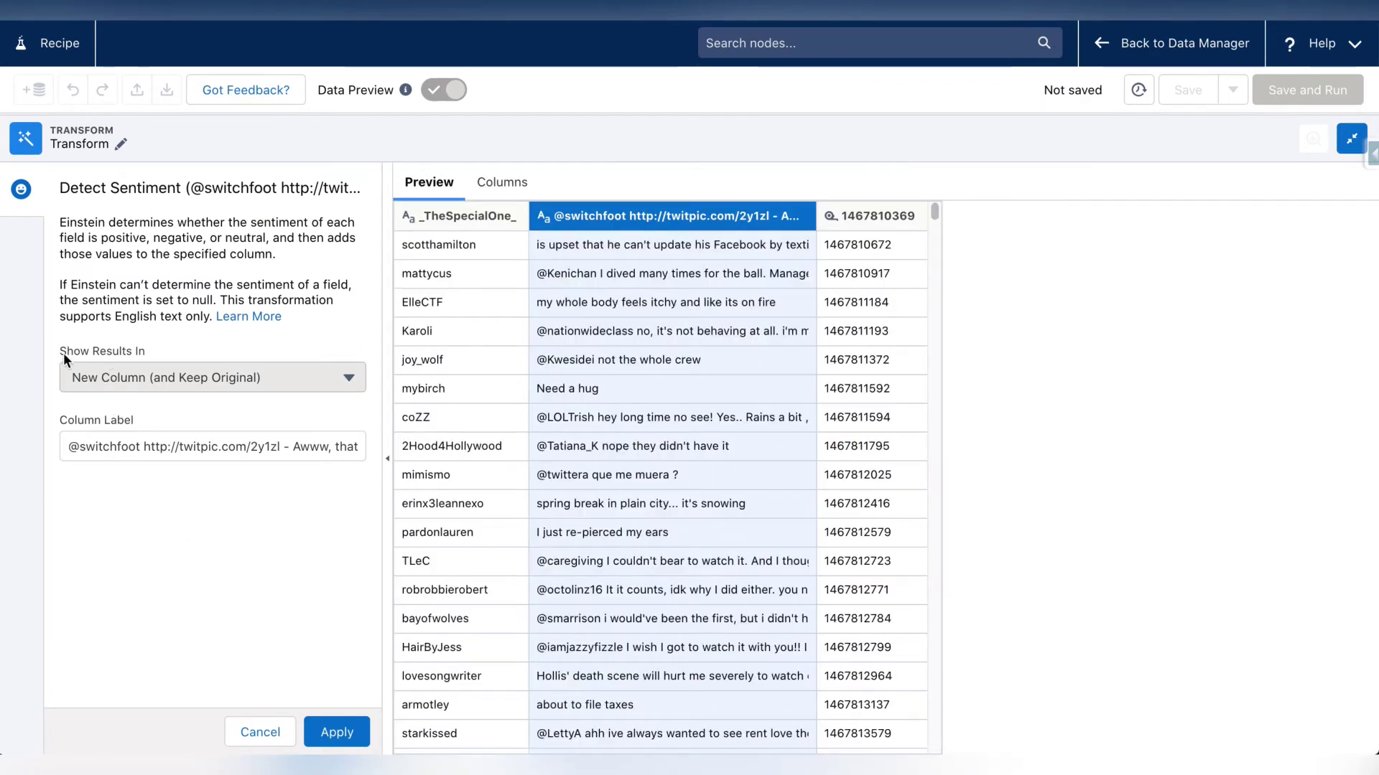
{"action": "left_click", "coordinate": [162, 447]}
{"action": "key", "text": "ctrl+a"}
{"action": "key", "text": "BackSpace"}
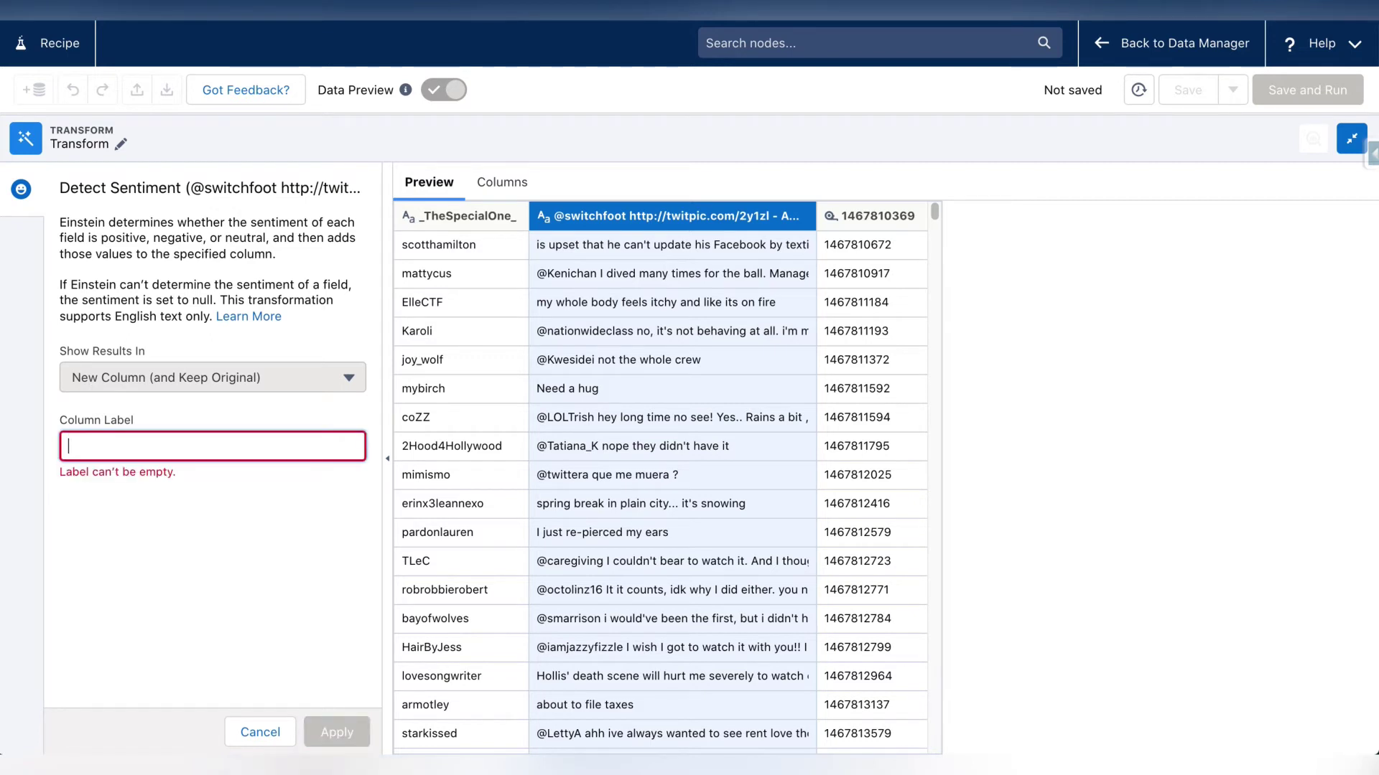
{"action": "type", "text": "Sentiment Ana"}
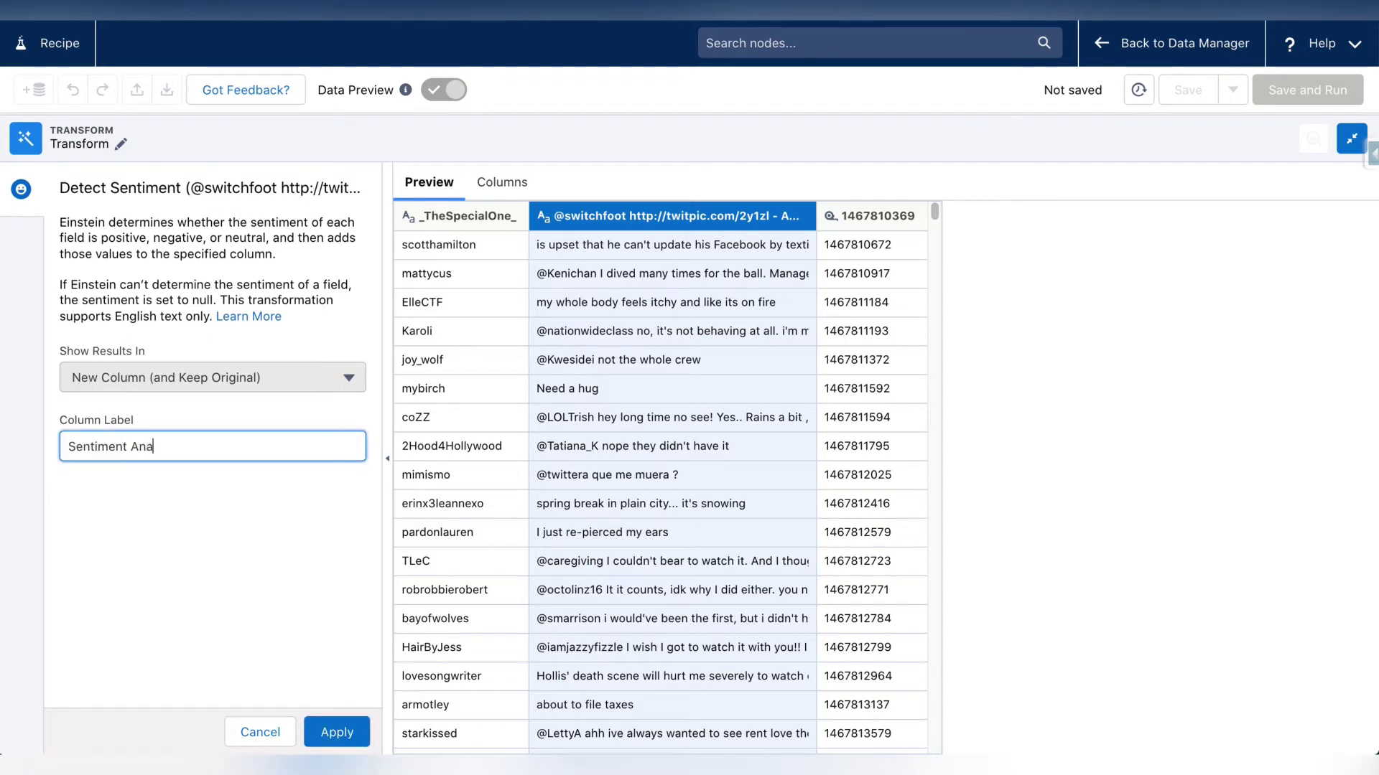
{"action": "type", "text": "lysis"}
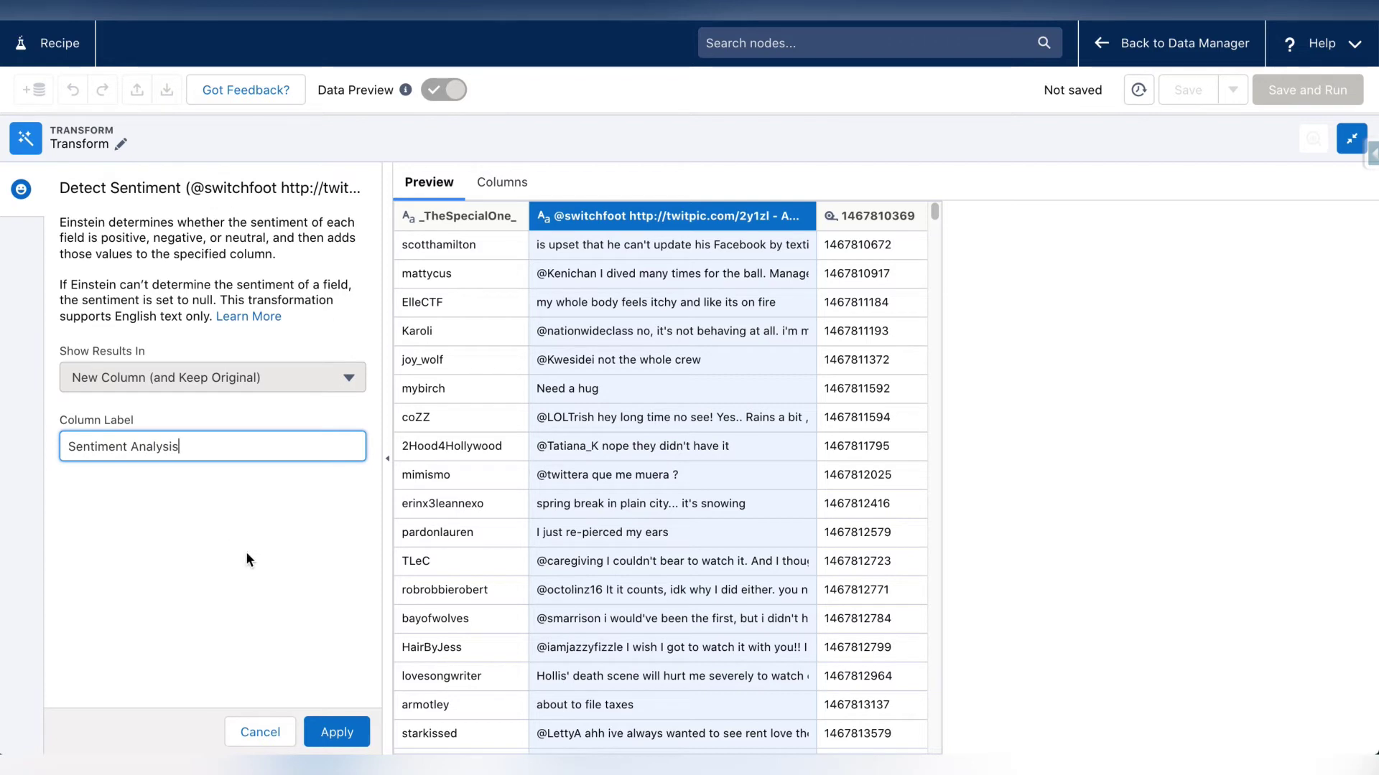
{"action": "left_click", "coordinate": [247, 552]}
{"action": "left_click", "coordinate": [328, 729]}
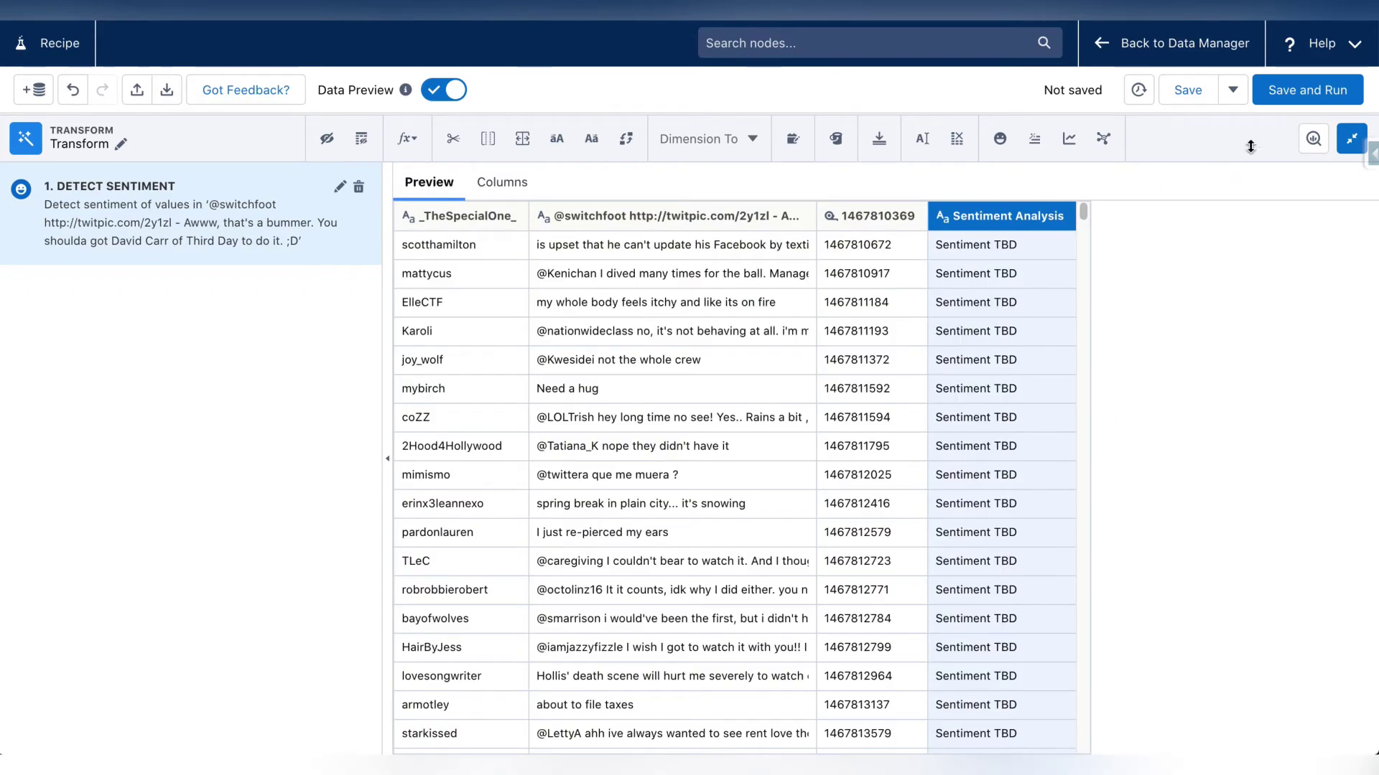
Save the recipe as "Sentiment Analysis - Demo Twitter", continuing despite the missing output node
{"action": "left_click", "coordinate": [1301, 99]}
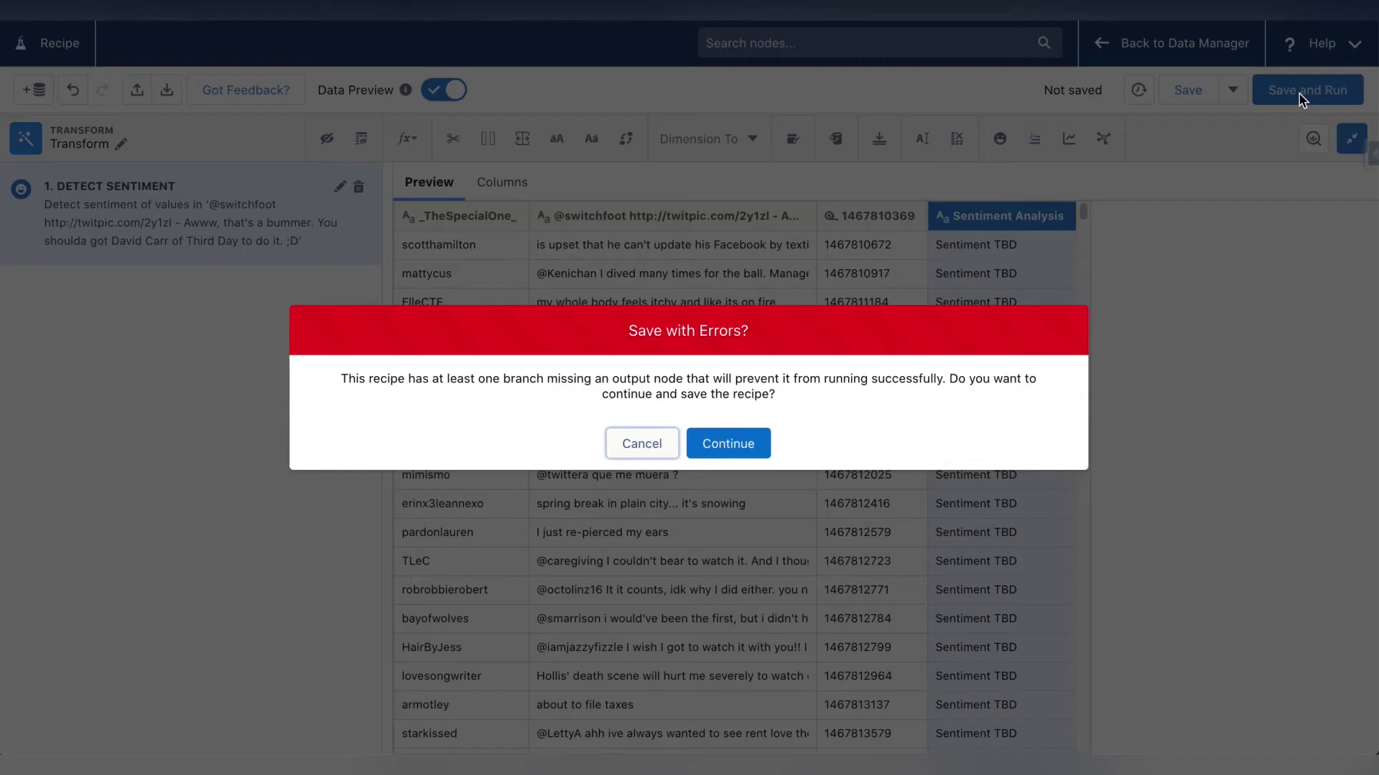
{"action": "left_click", "coordinate": [729, 445]}
{"action": "left_click", "coordinate": [675, 394]}
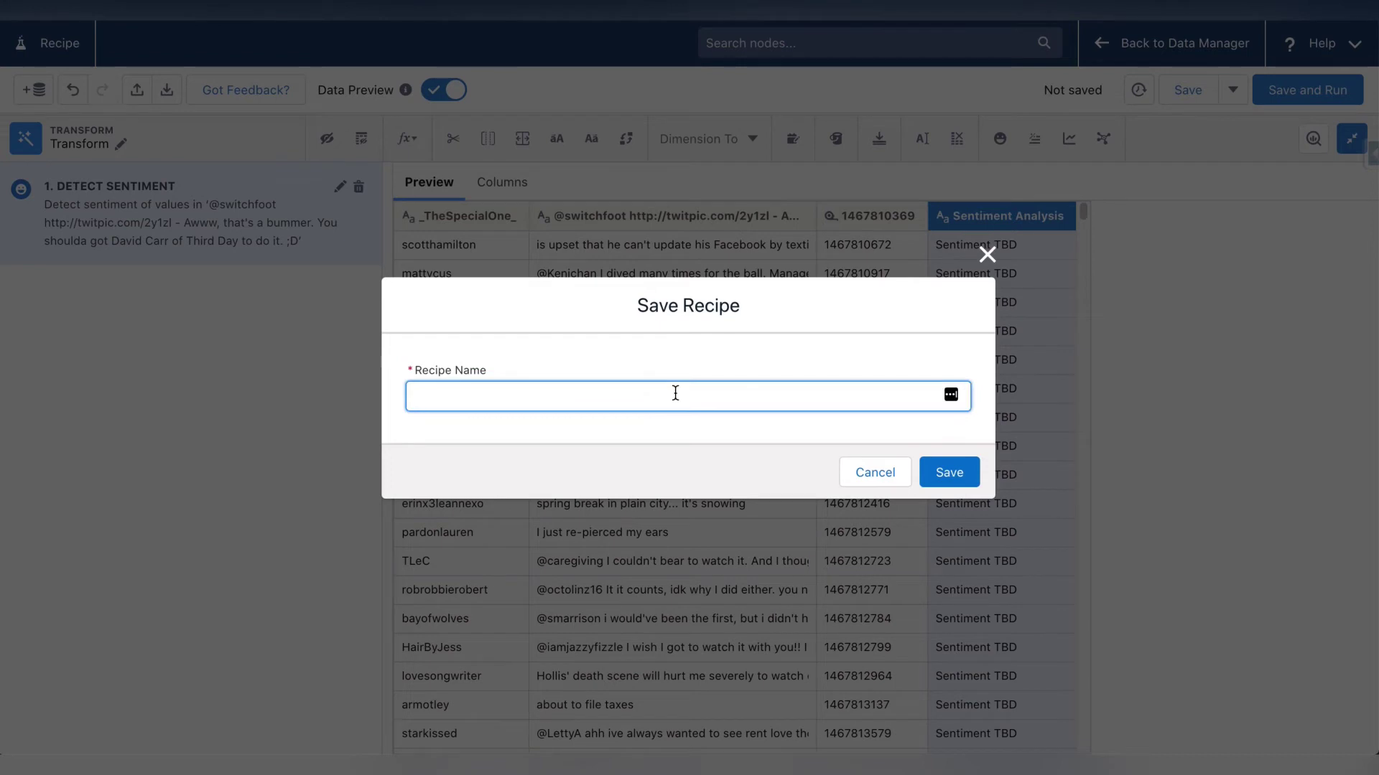
{"action": "type", "text": "Se"}
{"action": "type", "text": "ntiment Annalysis - Demo Twitter"}
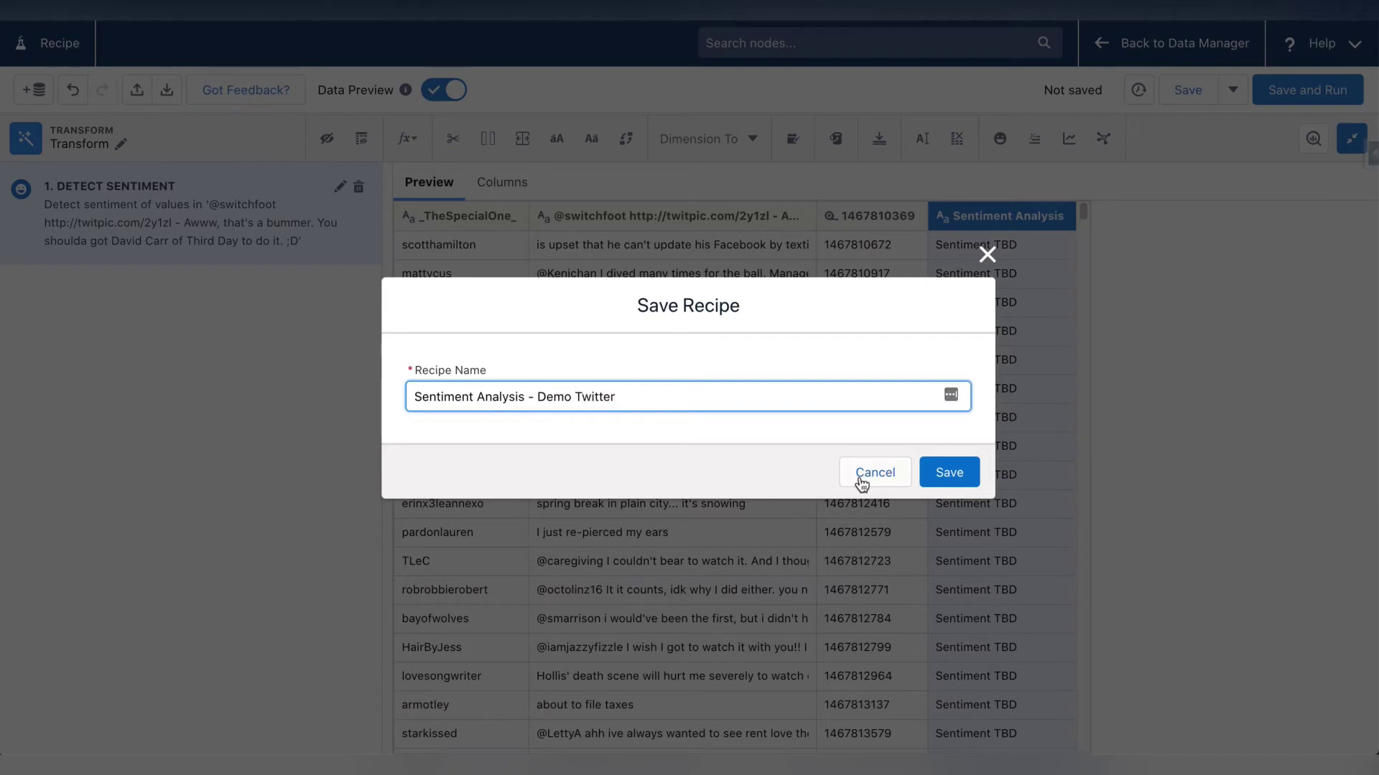
{"action": "left_click", "coordinate": [949, 471]}
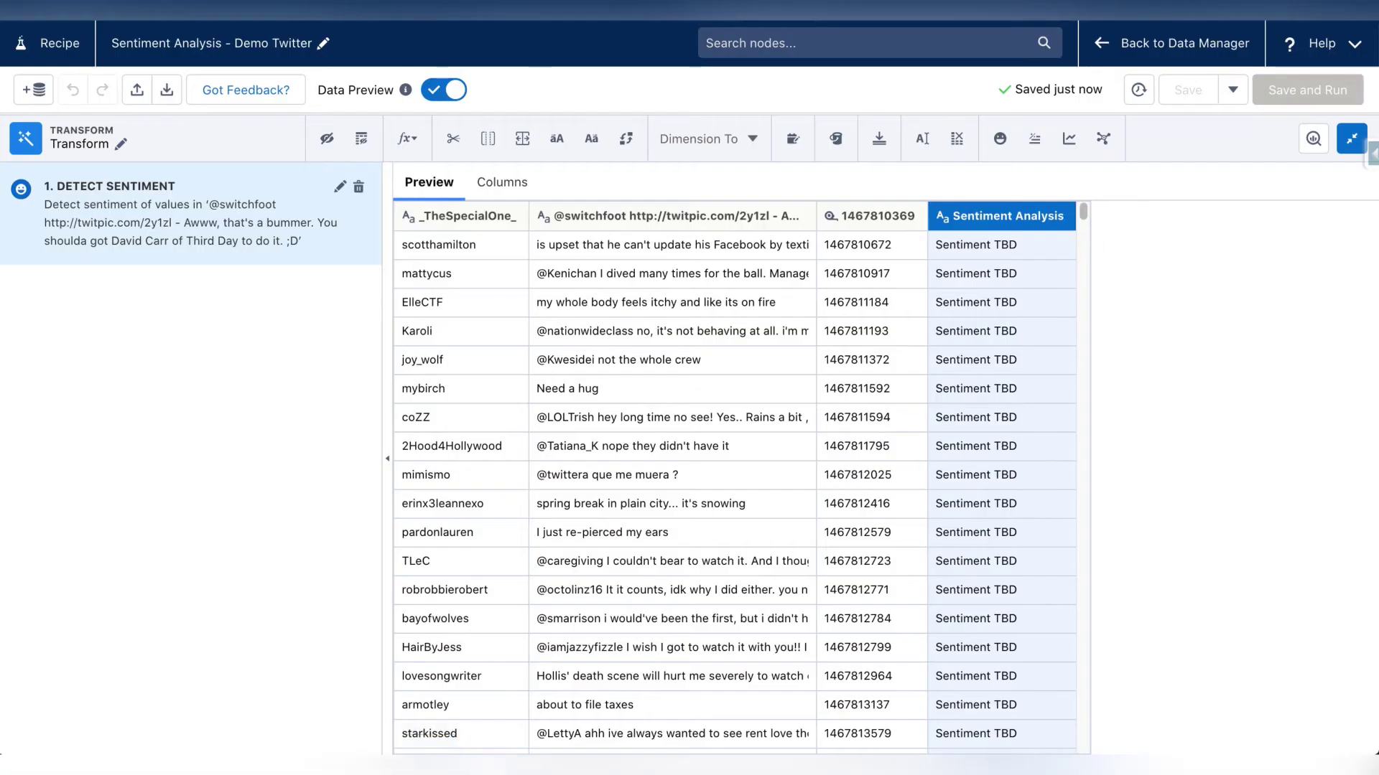
Add an Output node after the Transform node in the recipe
{"action": "left_click", "coordinate": [1351, 138]}
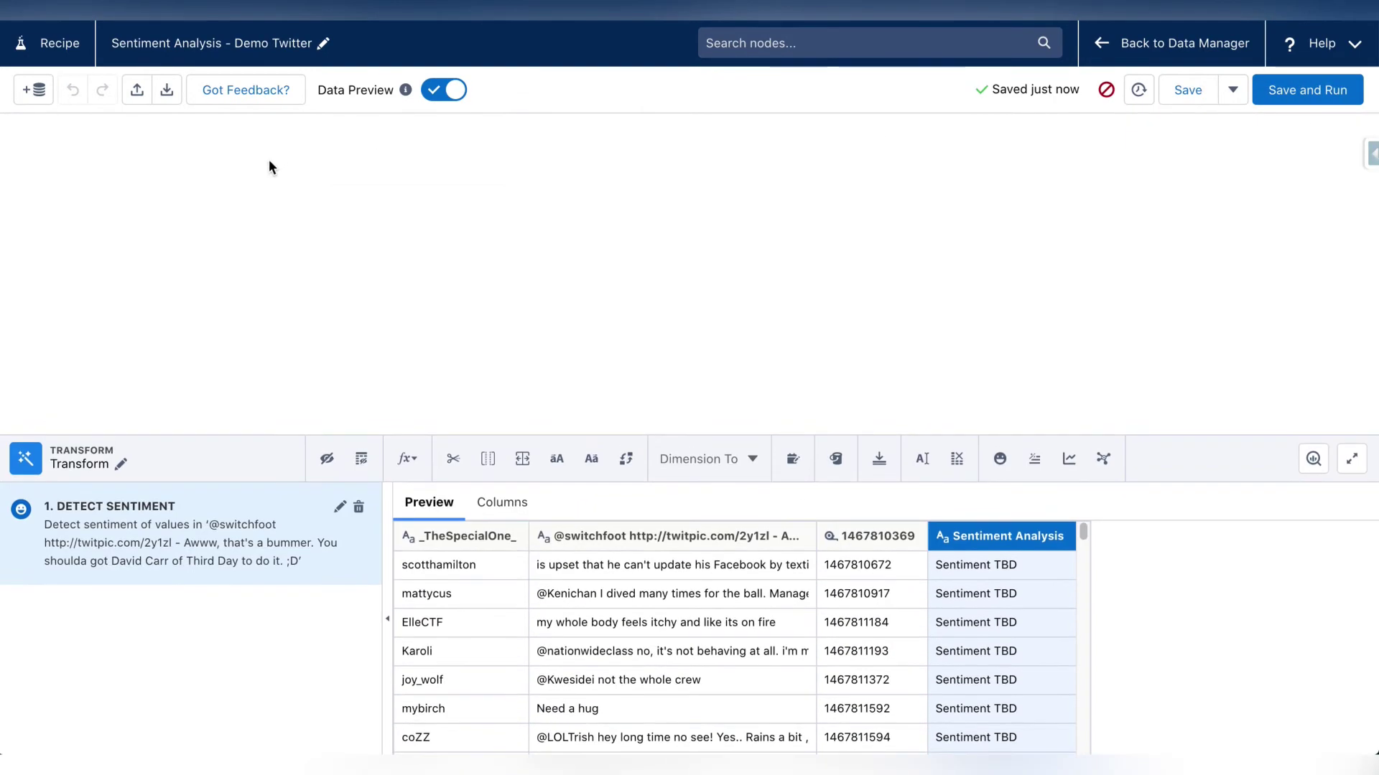
{"action": "left_click", "coordinate": [502, 270]}
{"action": "left_click", "coordinate": [251, 202]}
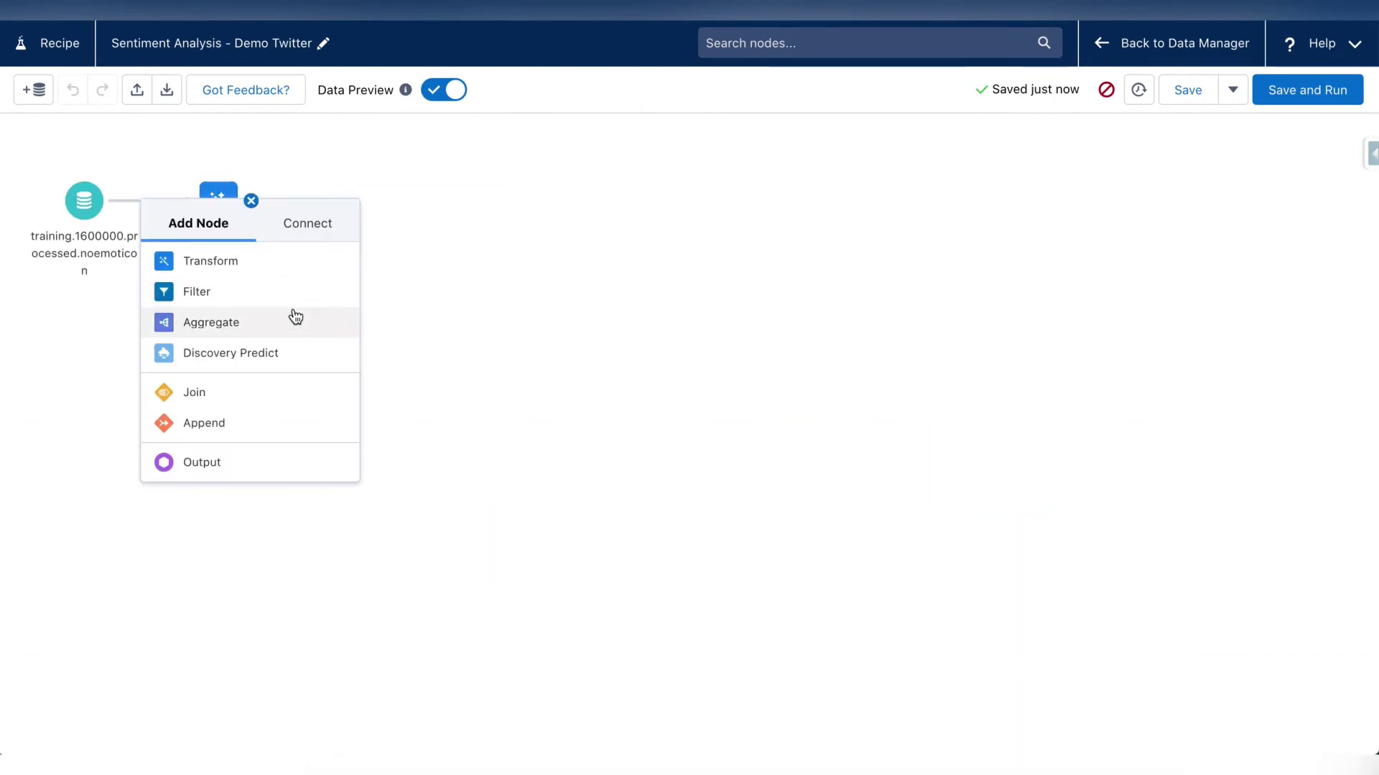
{"action": "left_click", "coordinate": [226, 473]}
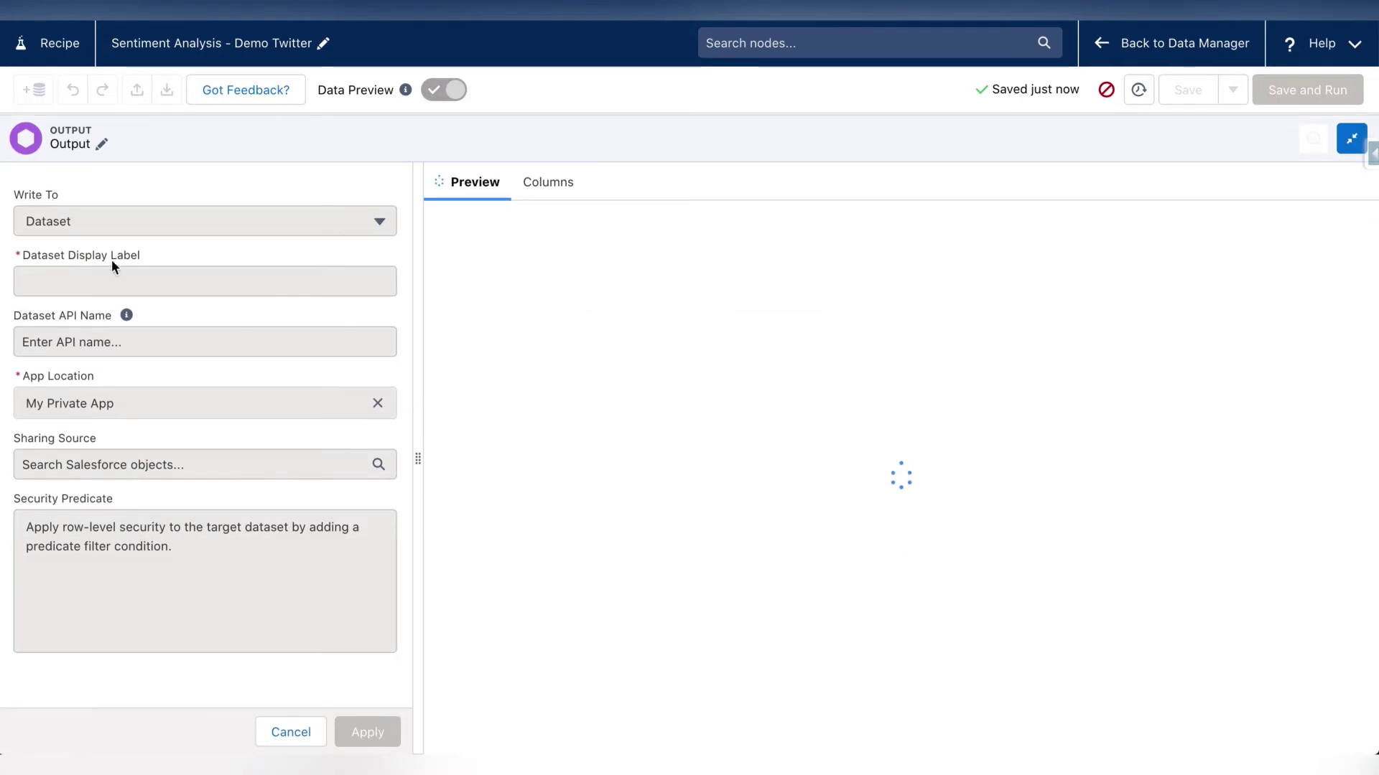
Set the output dataset's display label to "Sentiment Analysis - Demo"
{"action": "left_click", "coordinate": [98, 281]}
{"action": "type", "text": "S"}
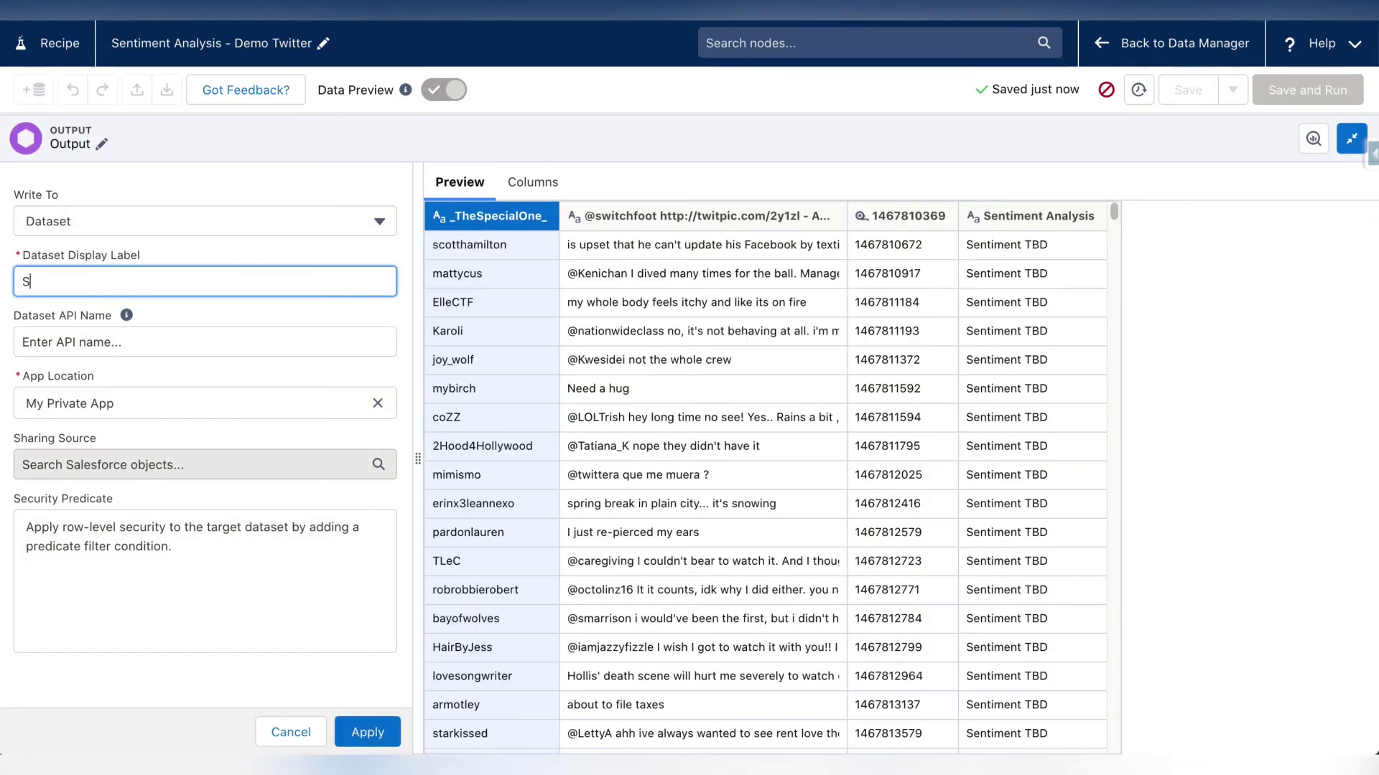
{"action": "type", "text": "entiment Analysi"}
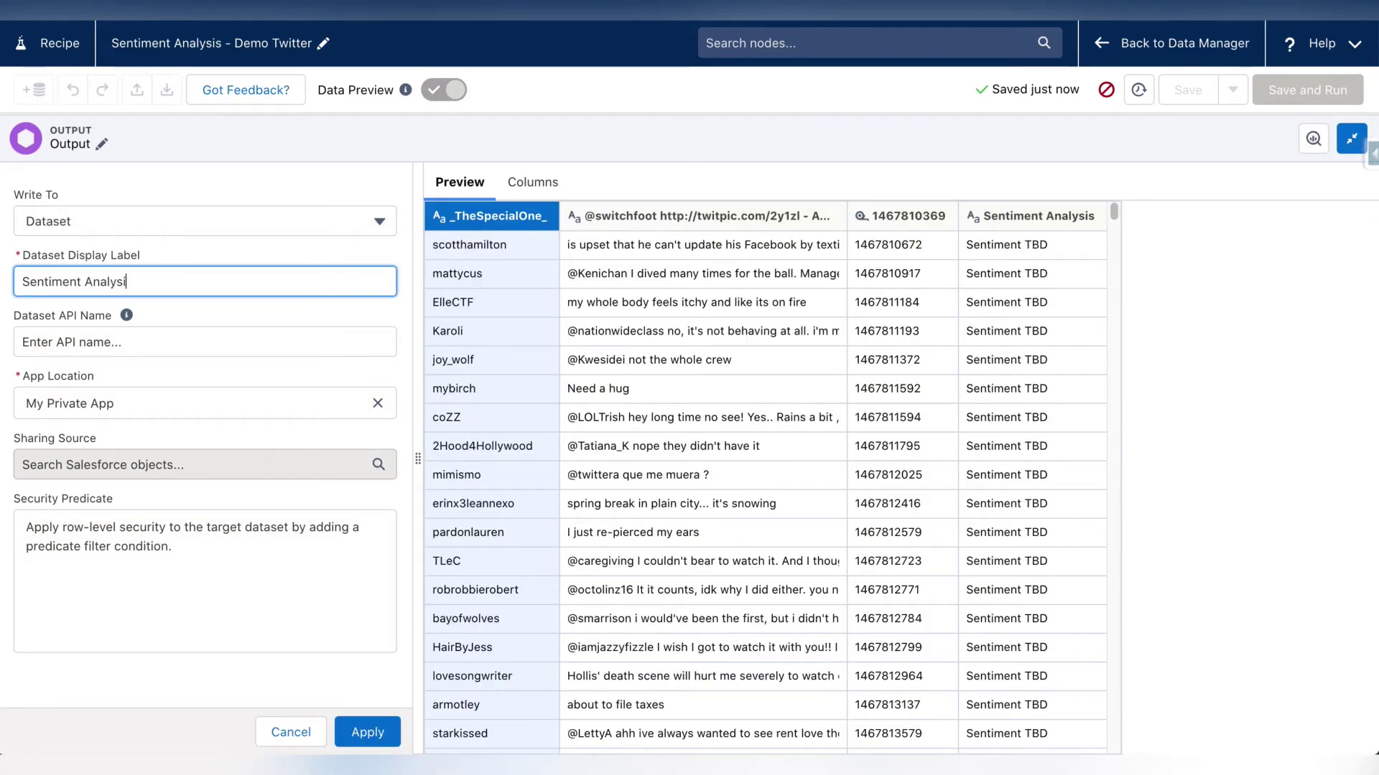
{"action": "type", "text": "s - Sem"}
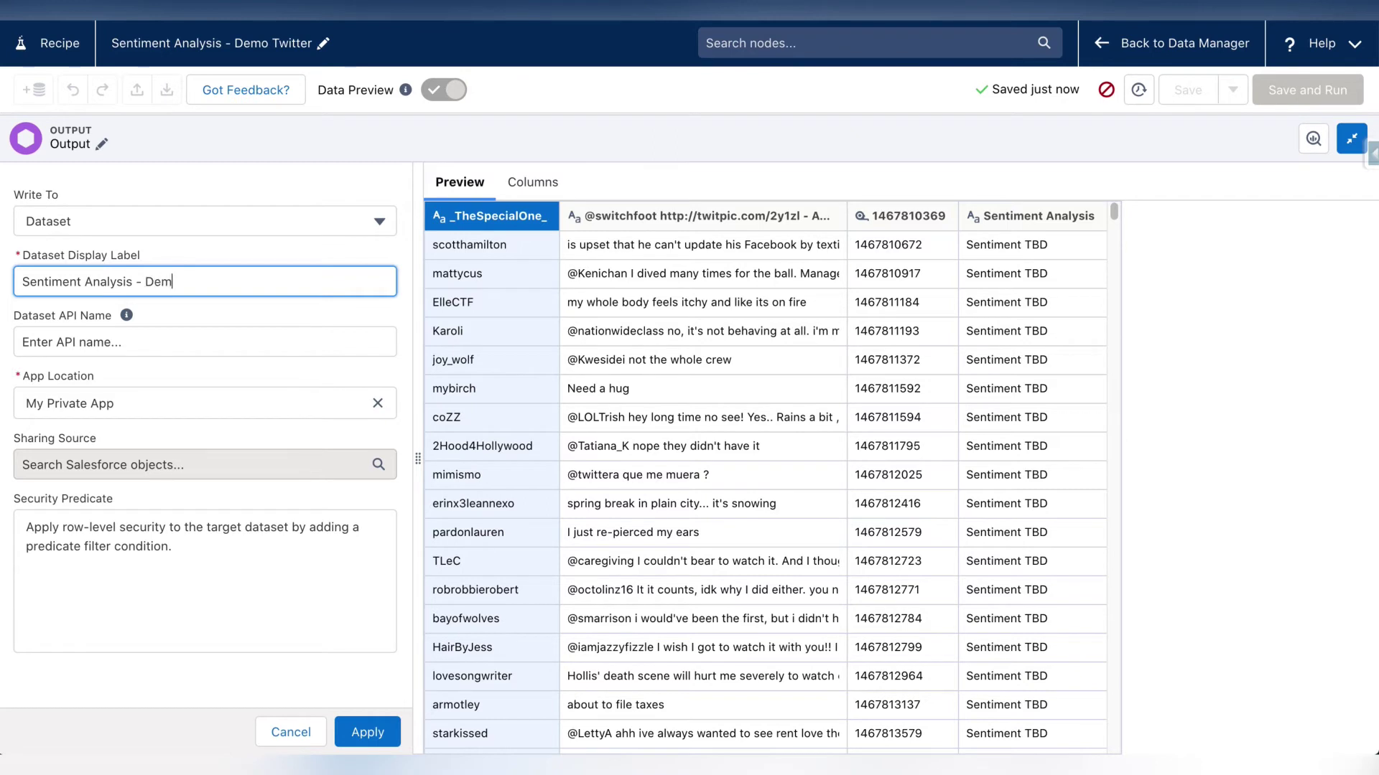
{"action": "type", "text": "o"}
{"action": "left_click", "coordinate": [200, 593]}
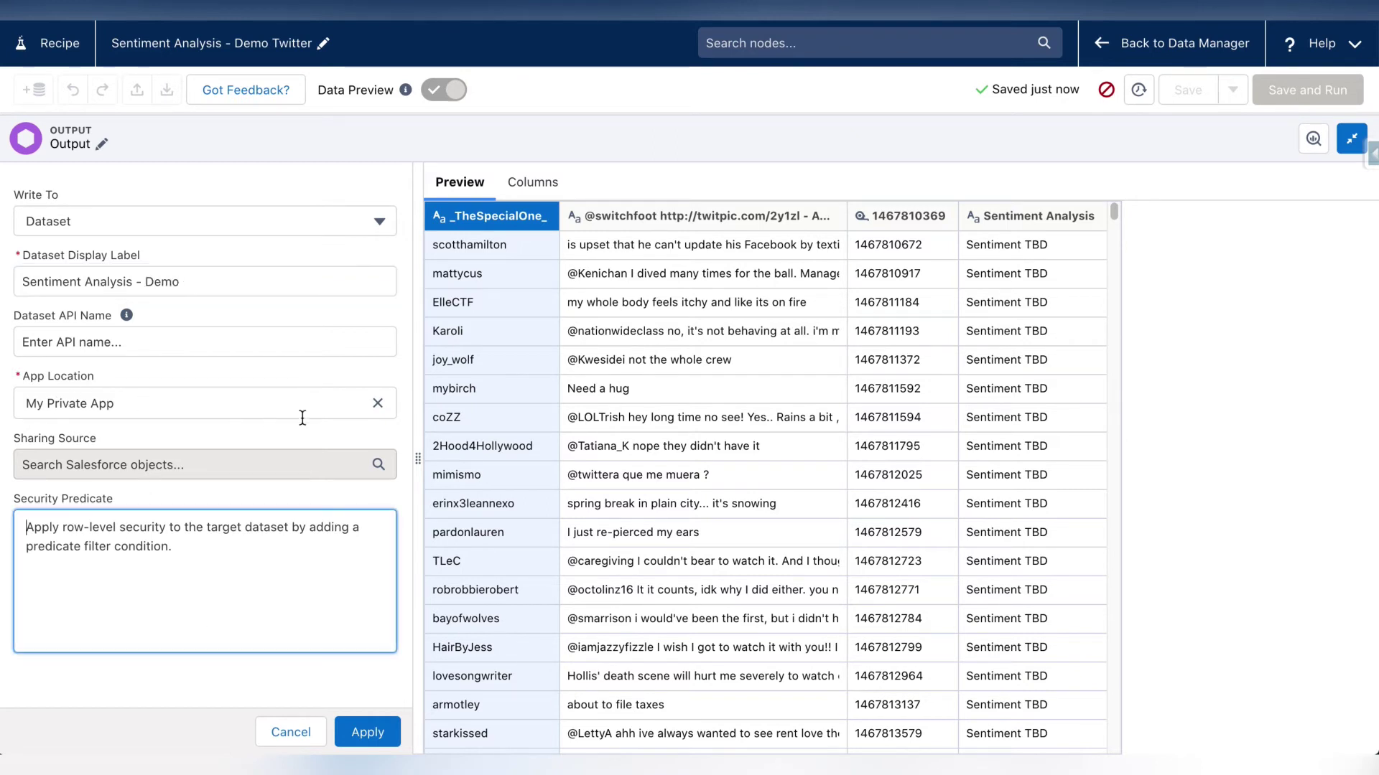
Change the output dataset's app location to Shared App
{"action": "left_click", "coordinate": [376, 402]}
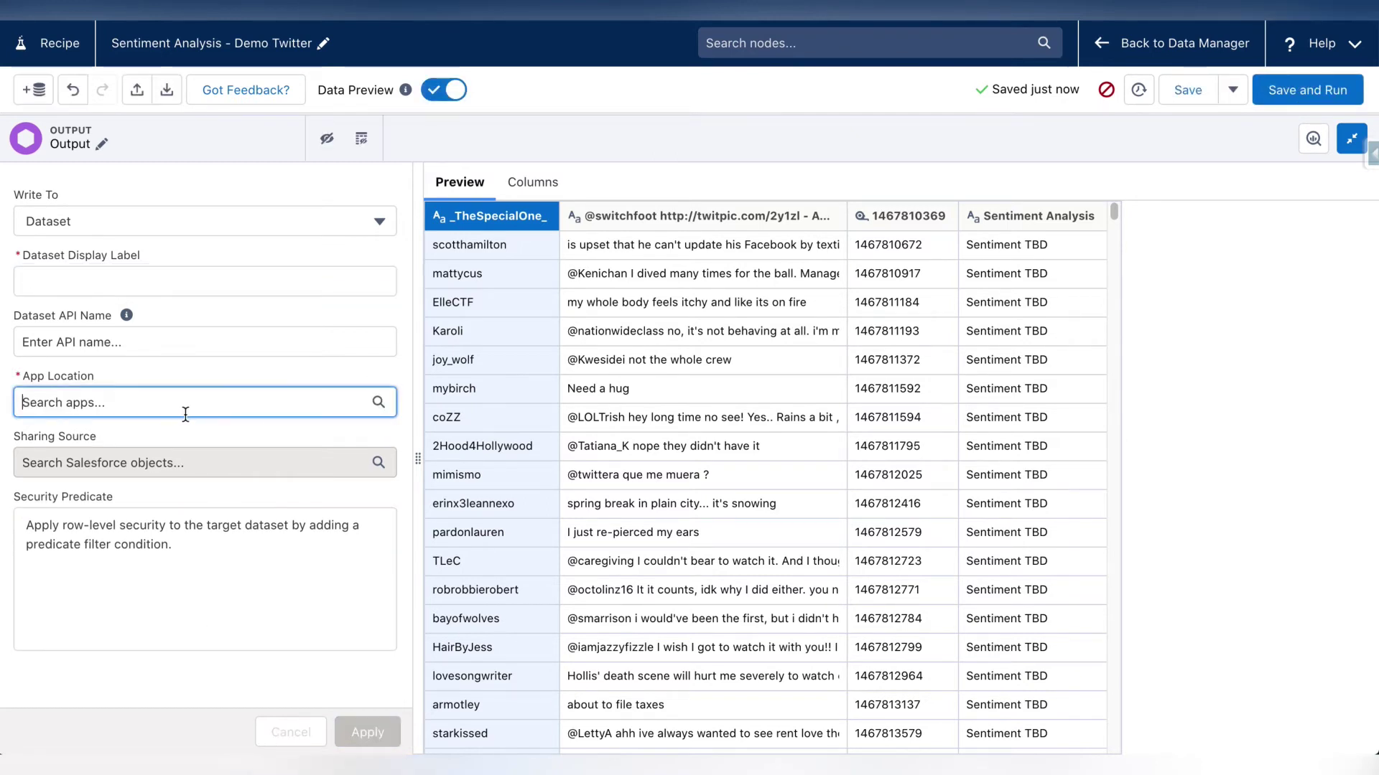
{"action": "type", "text": "sa"}
{"action": "key", "text": "BackSpace"}
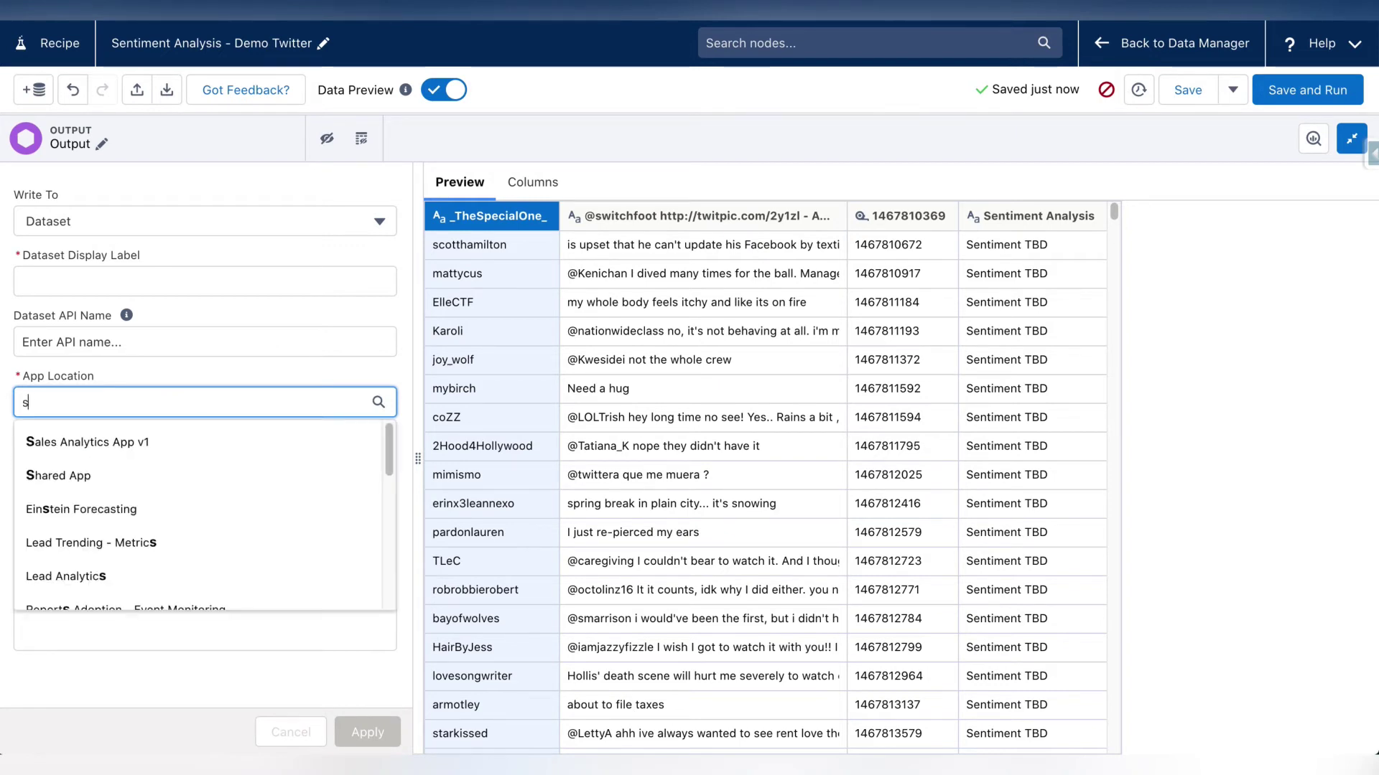
{"action": "left_click", "coordinate": [144, 470]}
{"action": "left_click", "coordinate": [278, 647]}
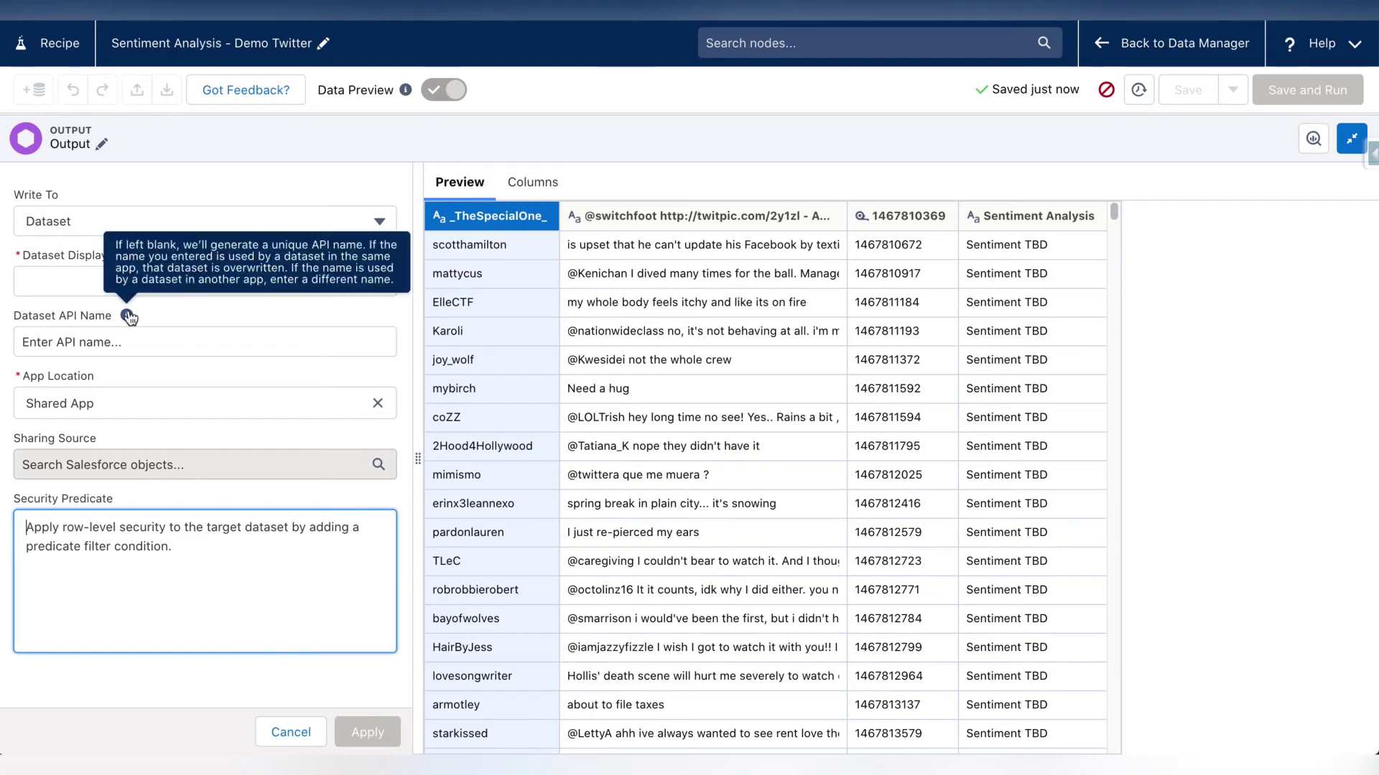
Label the output dataset "Sentiment Analysis - Demo" in the Output node, then save and run the recipe
{"action": "left_click", "coordinate": [88, 271]}
{"action": "type", "text": "Seti"}
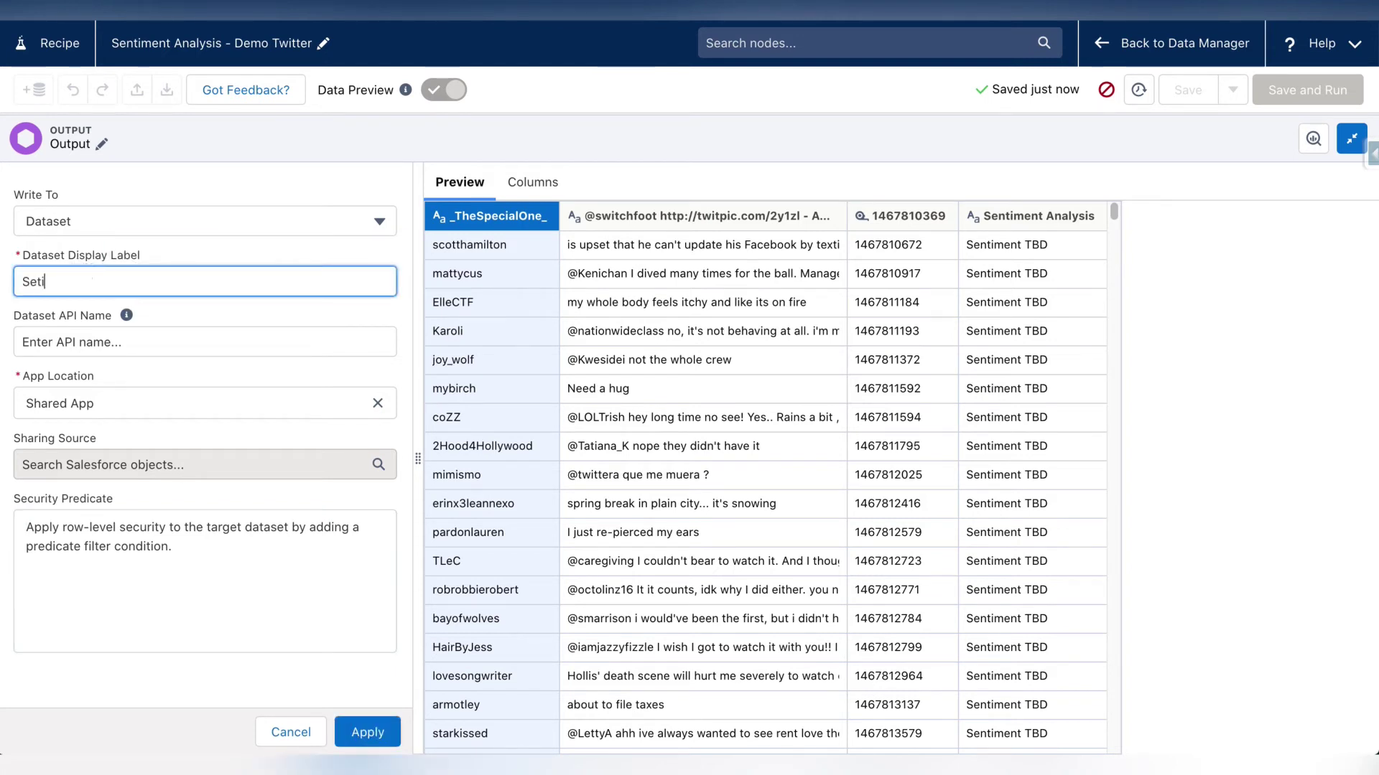
{"action": "type", "text": "menntiment Analysis "}
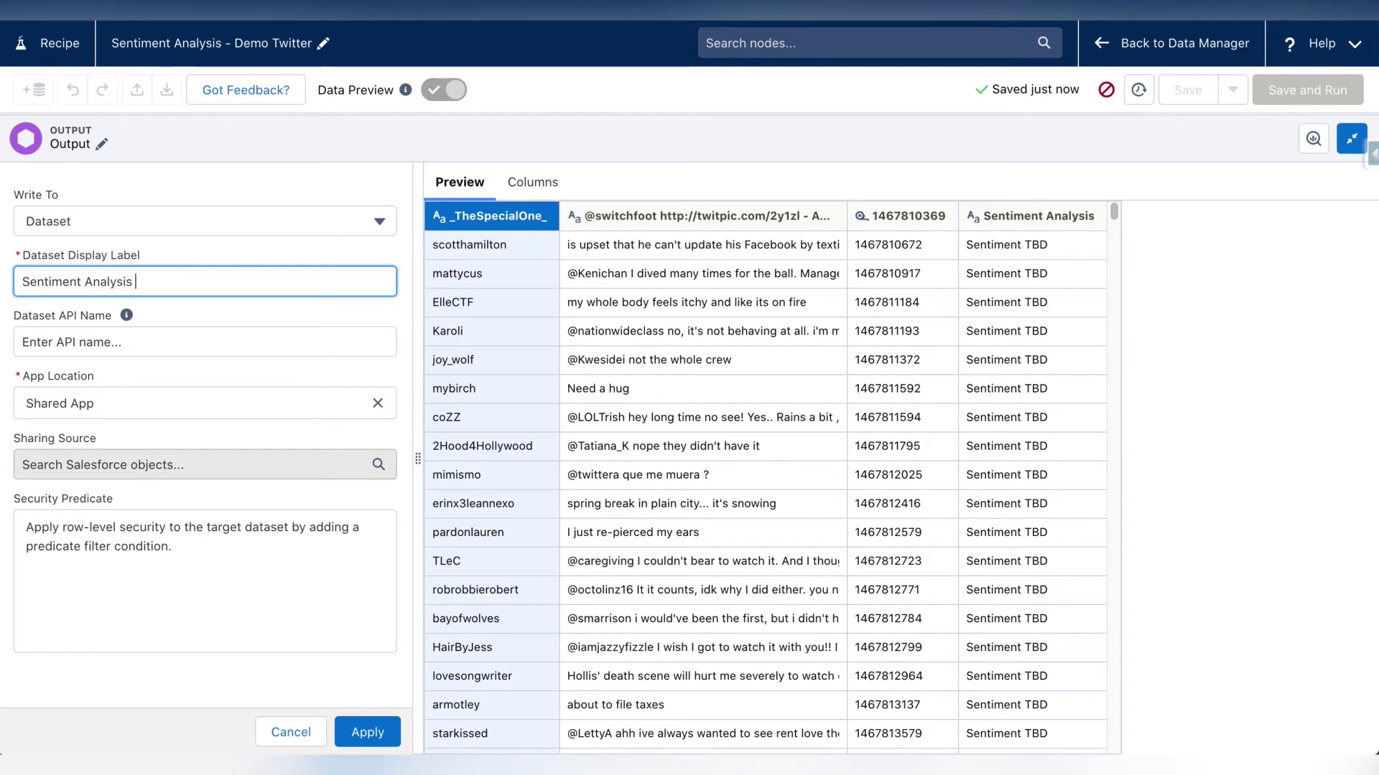
{"action": "type", "text": "- Demo"}
{"action": "left_click", "coordinate": [139, 600]}
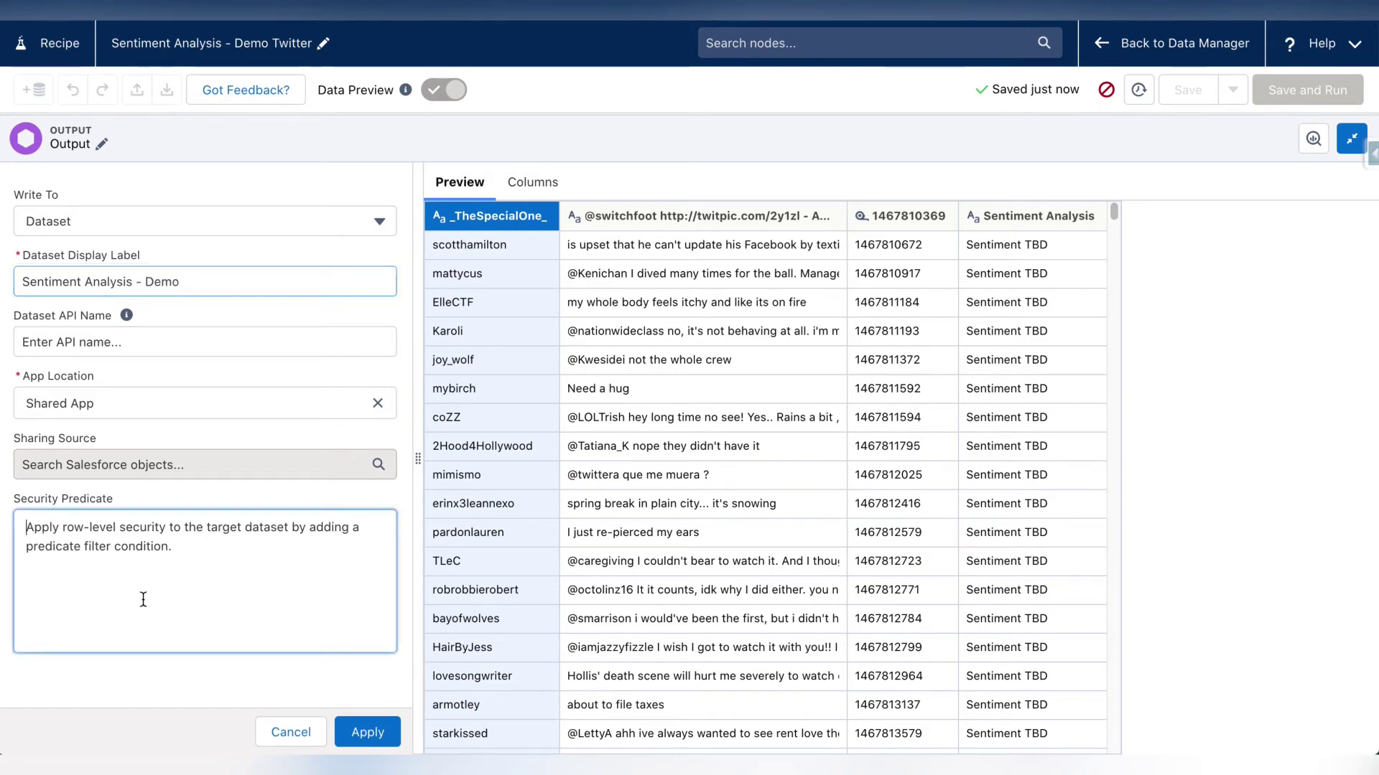
{"action": "left_click", "coordinate": [366, 732]}
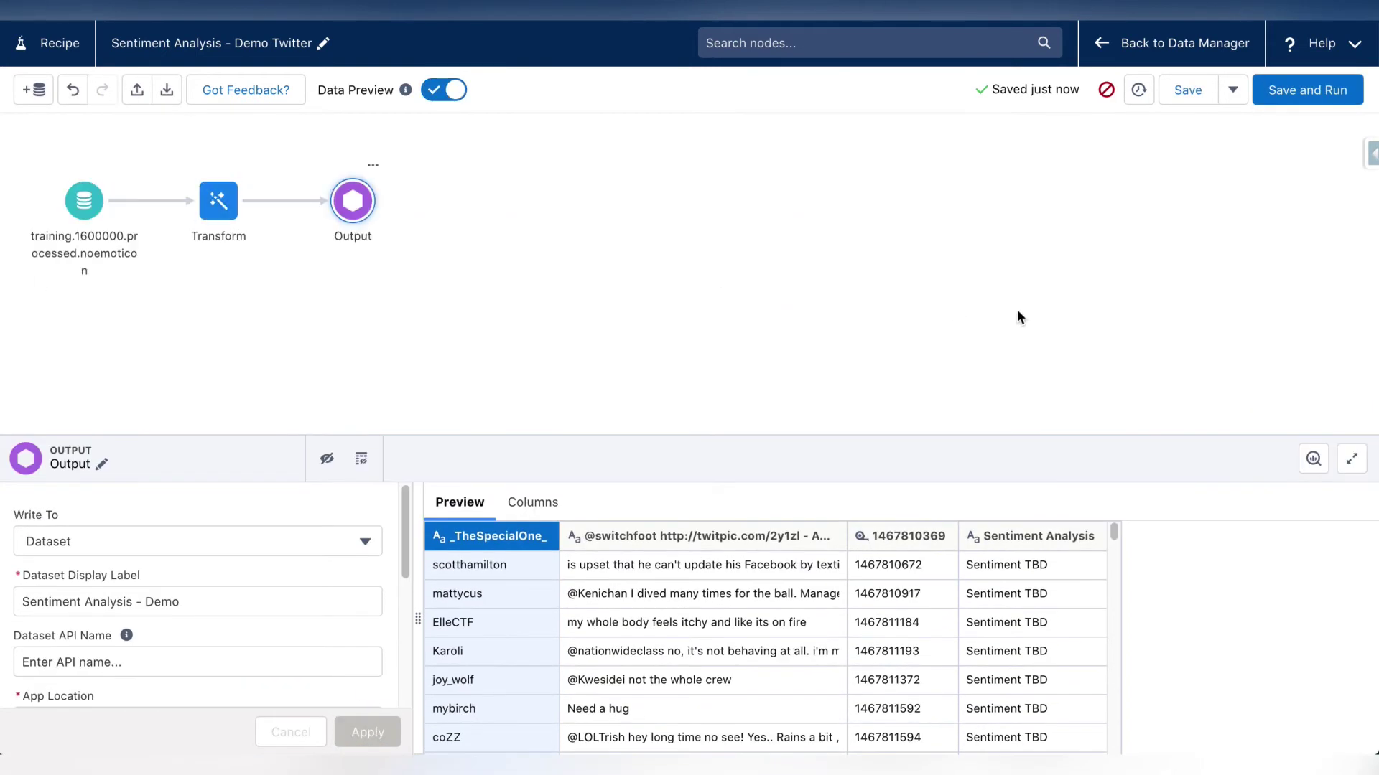
{"action": "left_click", "coordinate": [1303, 91]}
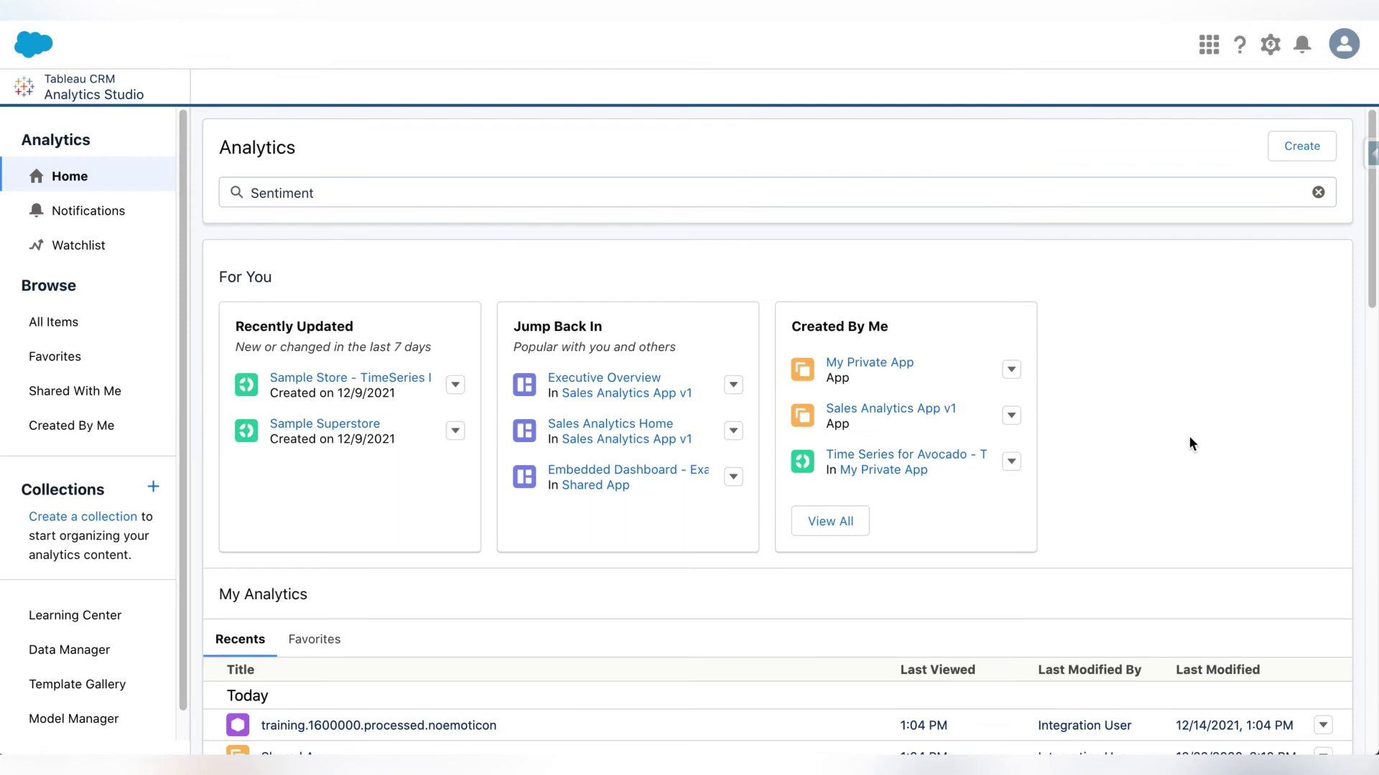
Open the Sentiment Analysis - Demo dataset from Shared App in a new lens and group the bars by Sentiment Analysis
{"action": "left_click", "coordinate": [340, 205]}
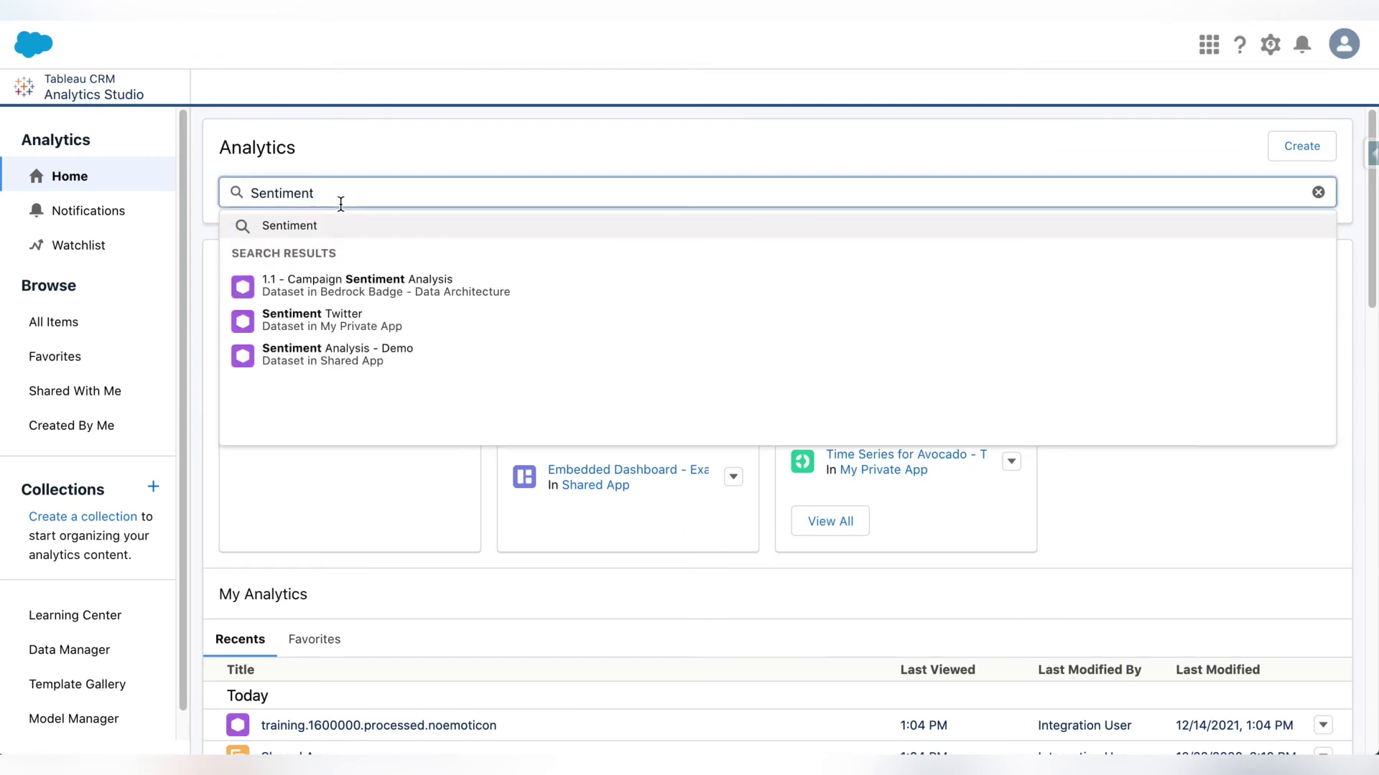
{"action": "left_click", "coordinate": [349, 359]}
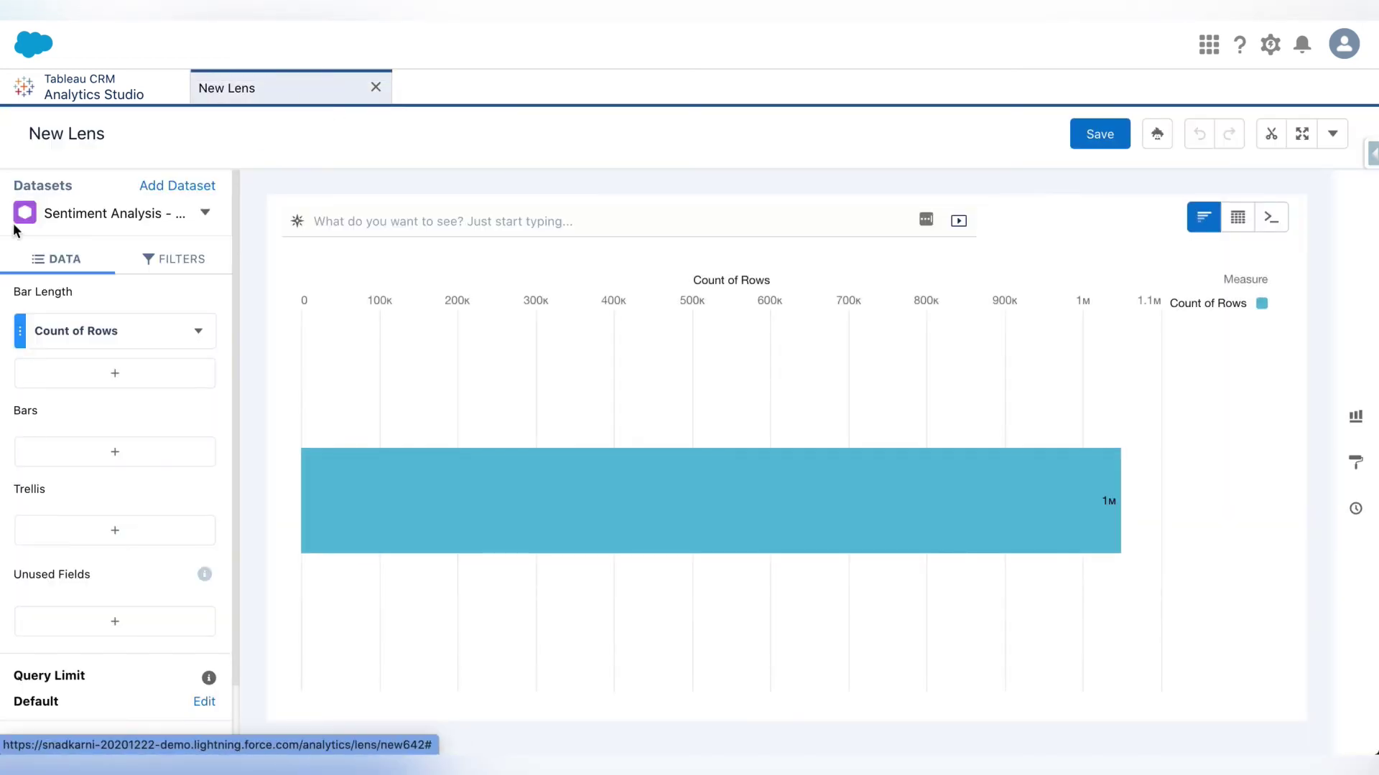
{"action": "left_click", "coordinate": [61, 451]}
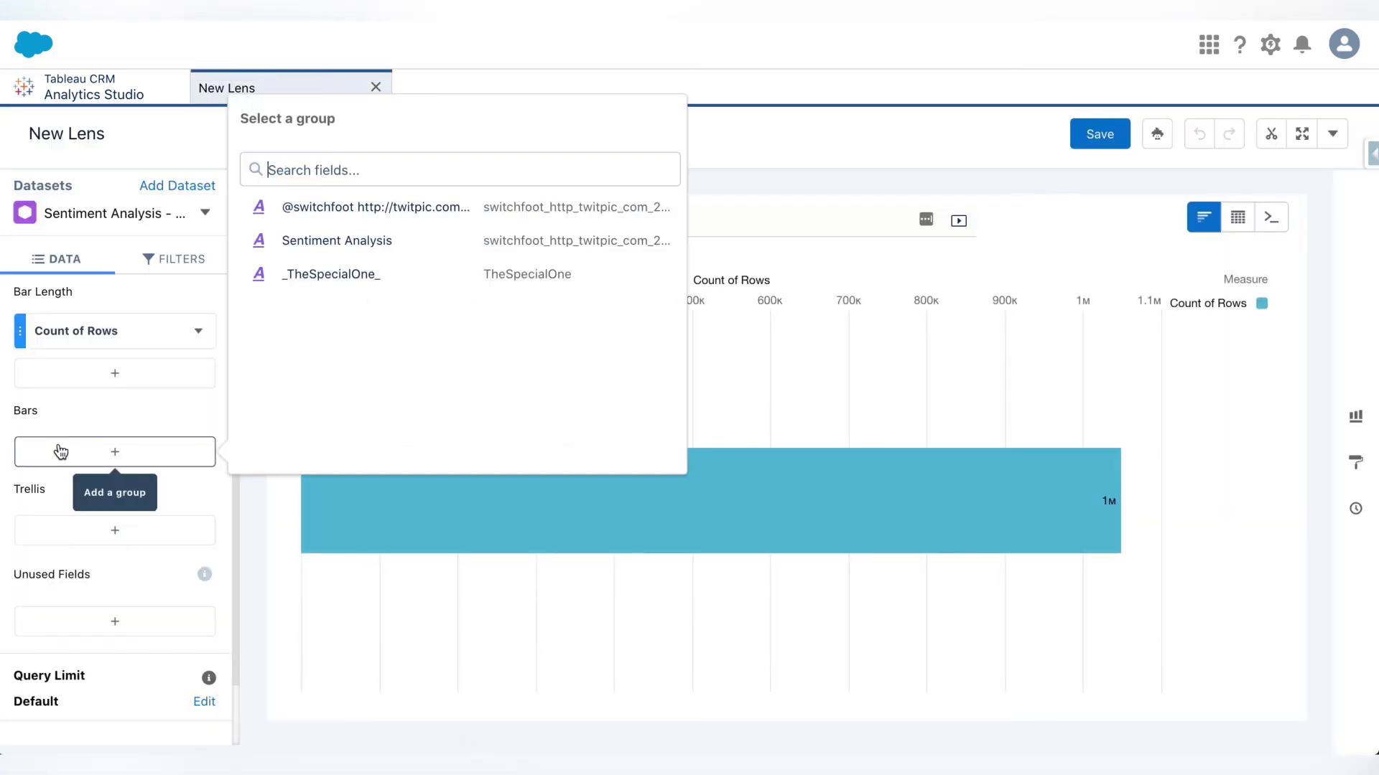
{"action": "left_click", "coordinate": [331, 244]}
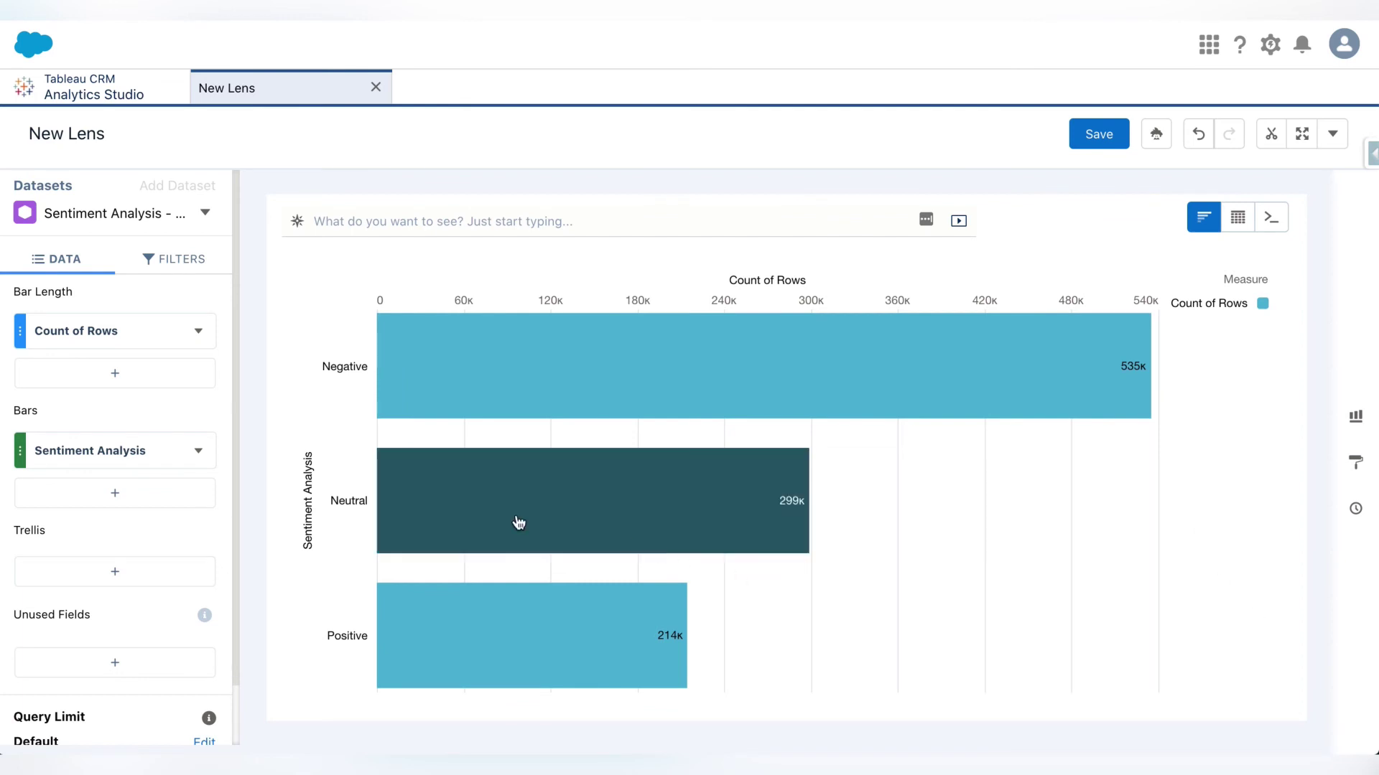
{"action": "mouse_move", "coordinate": [1174, 418]}
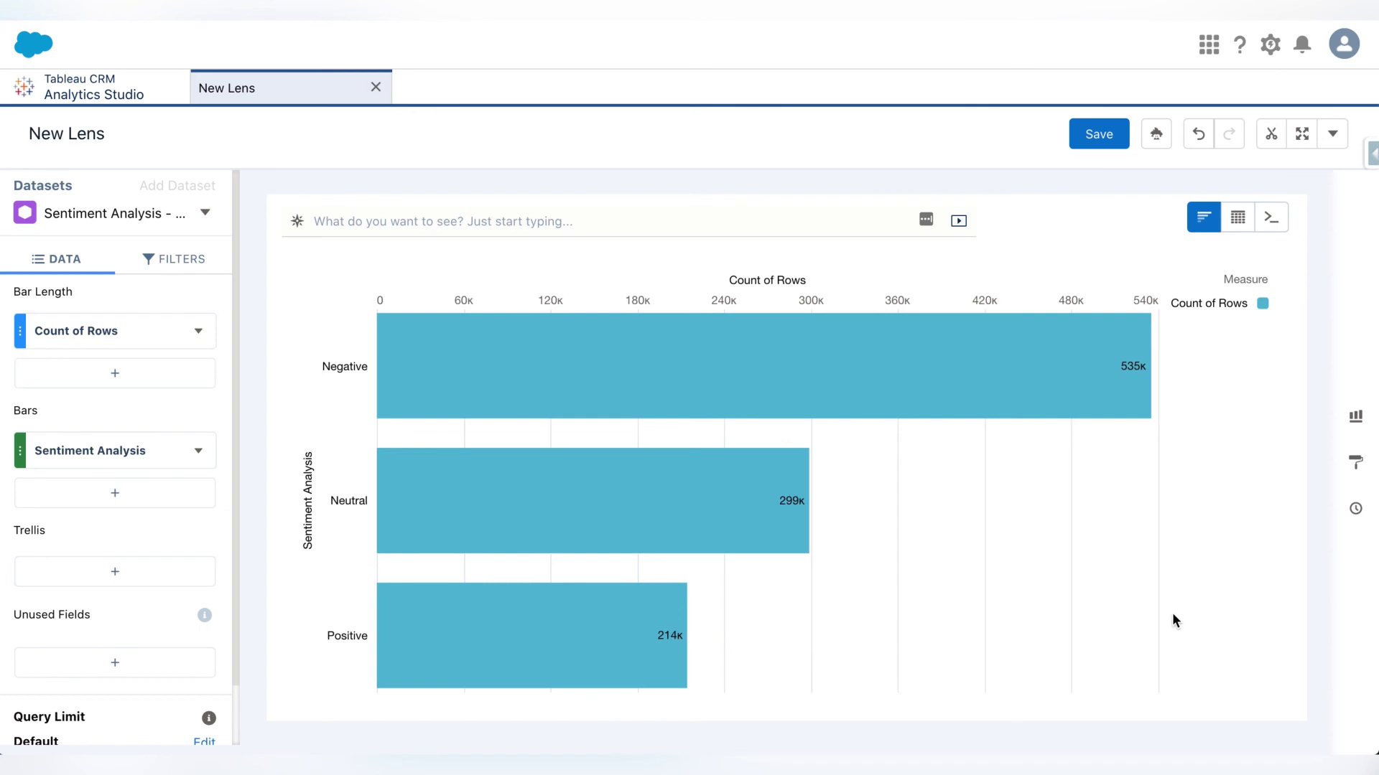
{"action": "left_click", "coordinate": [1100, 143]}
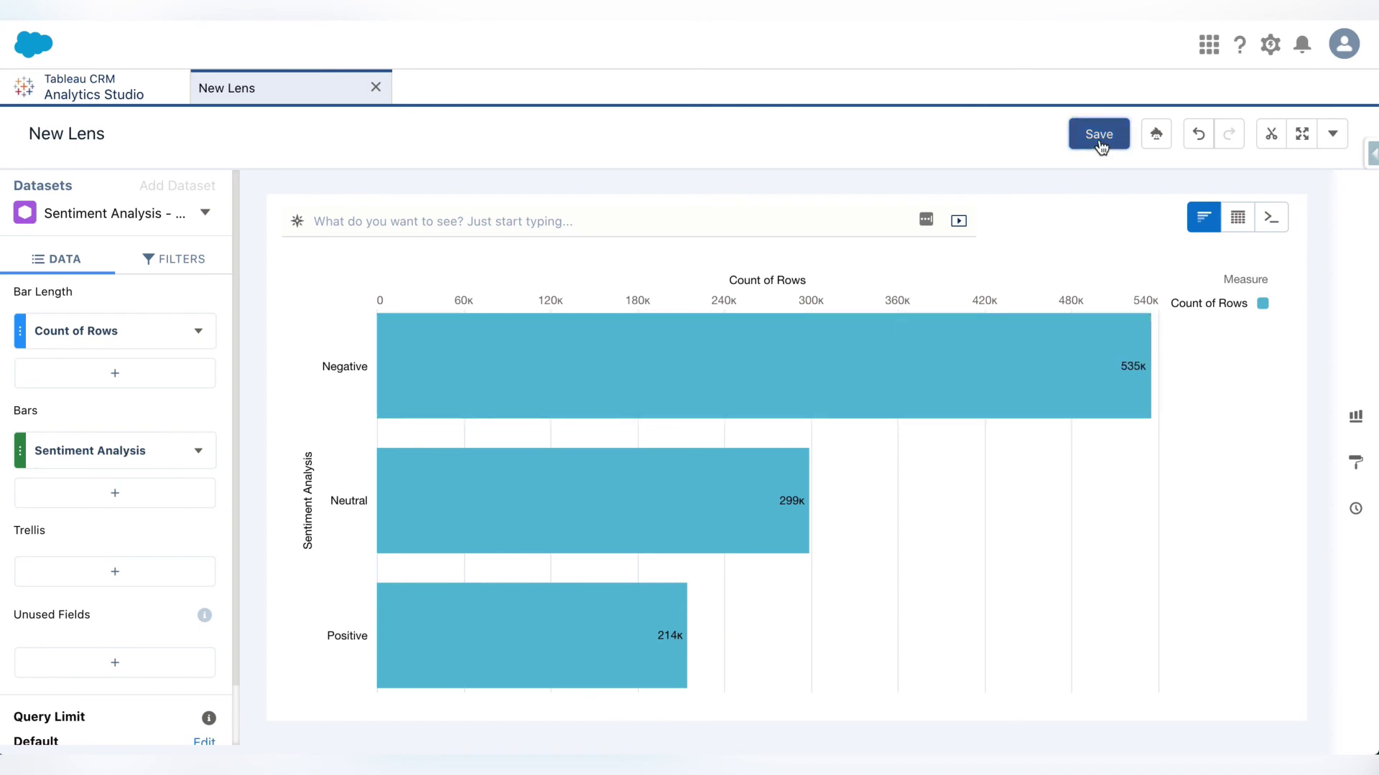
{"action": "left_click", "coordinate": [783, 627]}
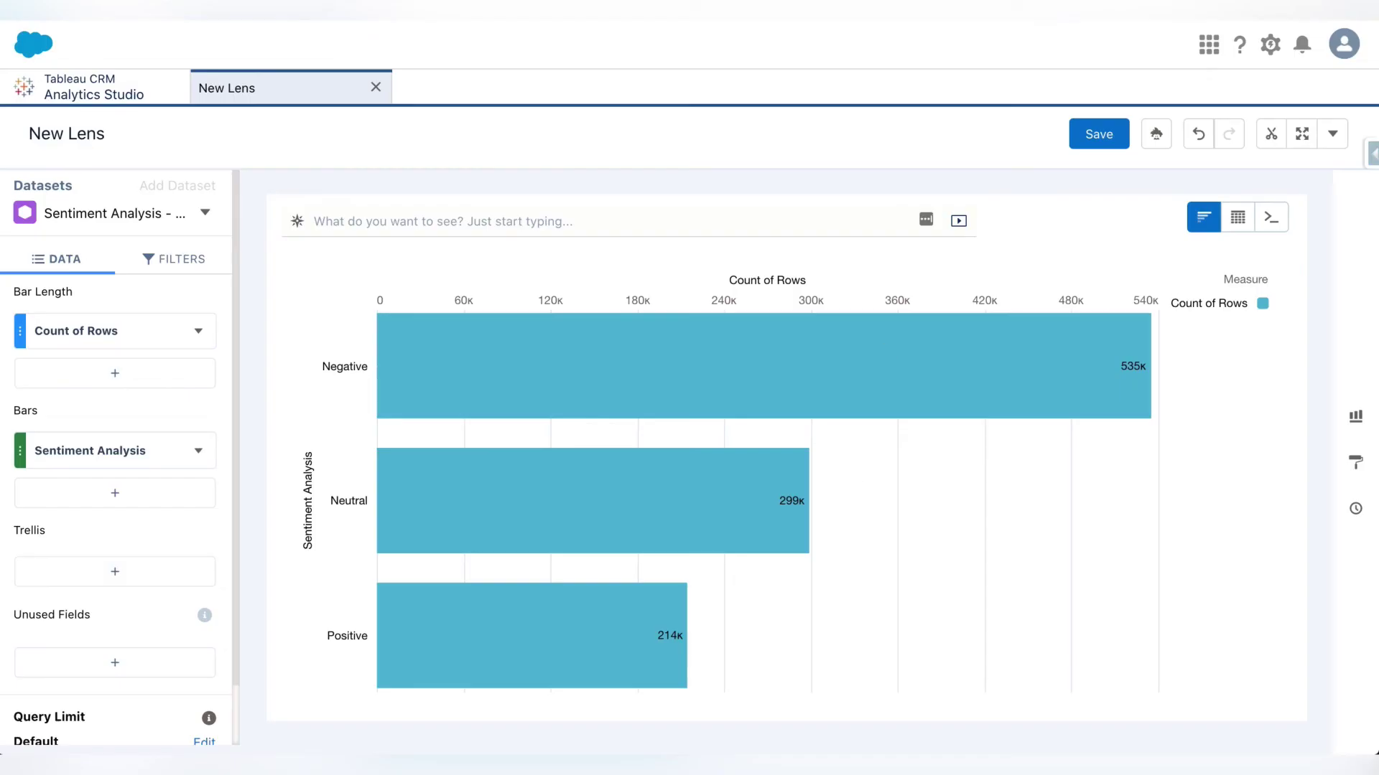